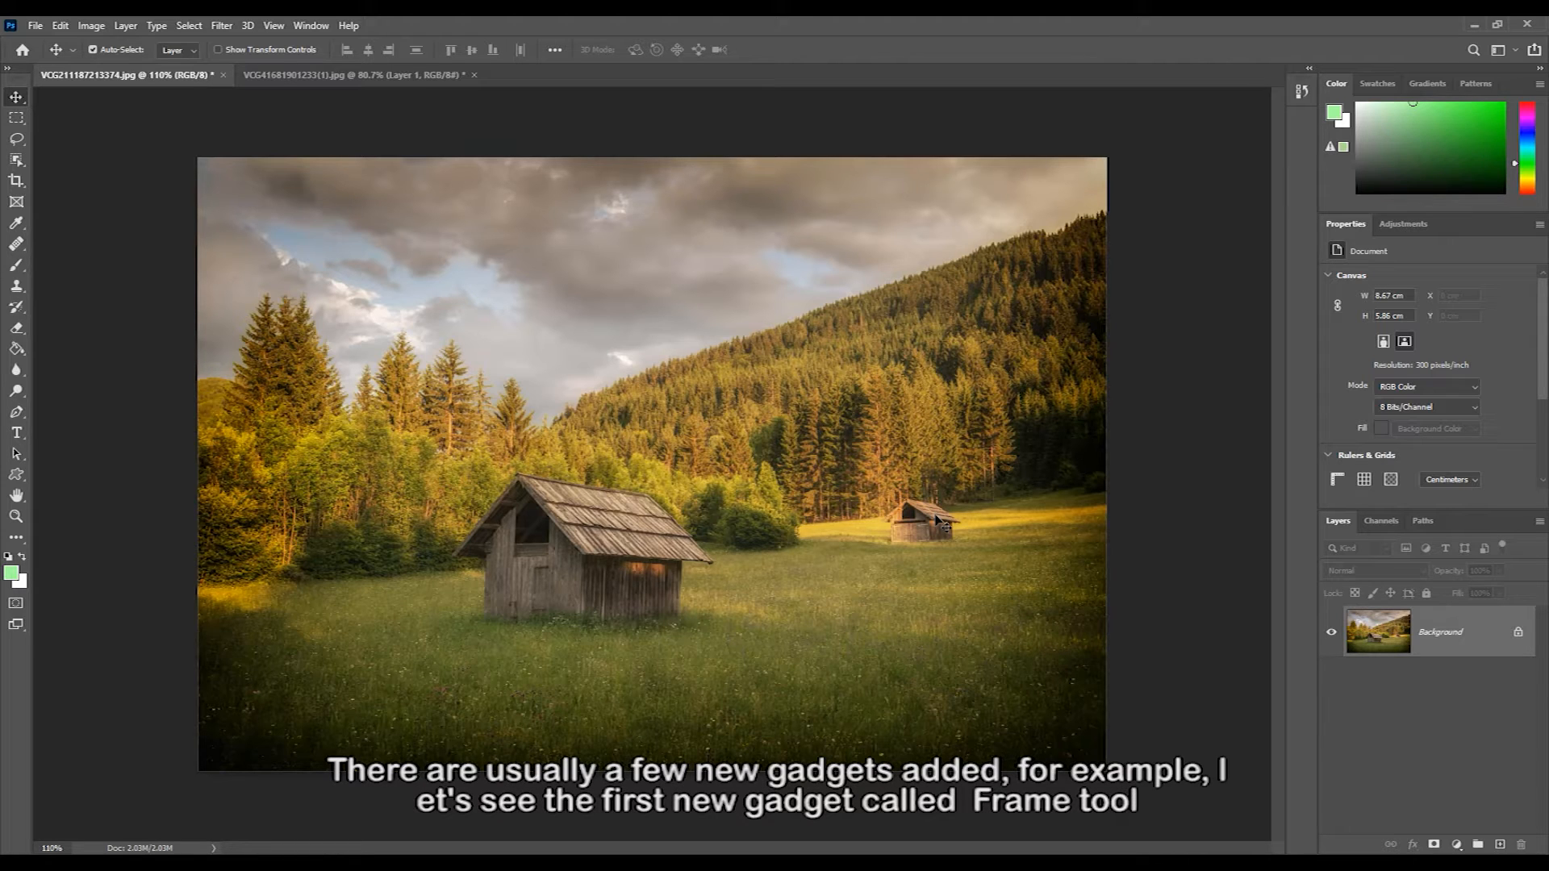
Place a rectangular frame over the wooden hut in the foreground and resize it to about 1.88 × 1.14 cm
{"action": "left_click", "coordinate": [17, 202]}
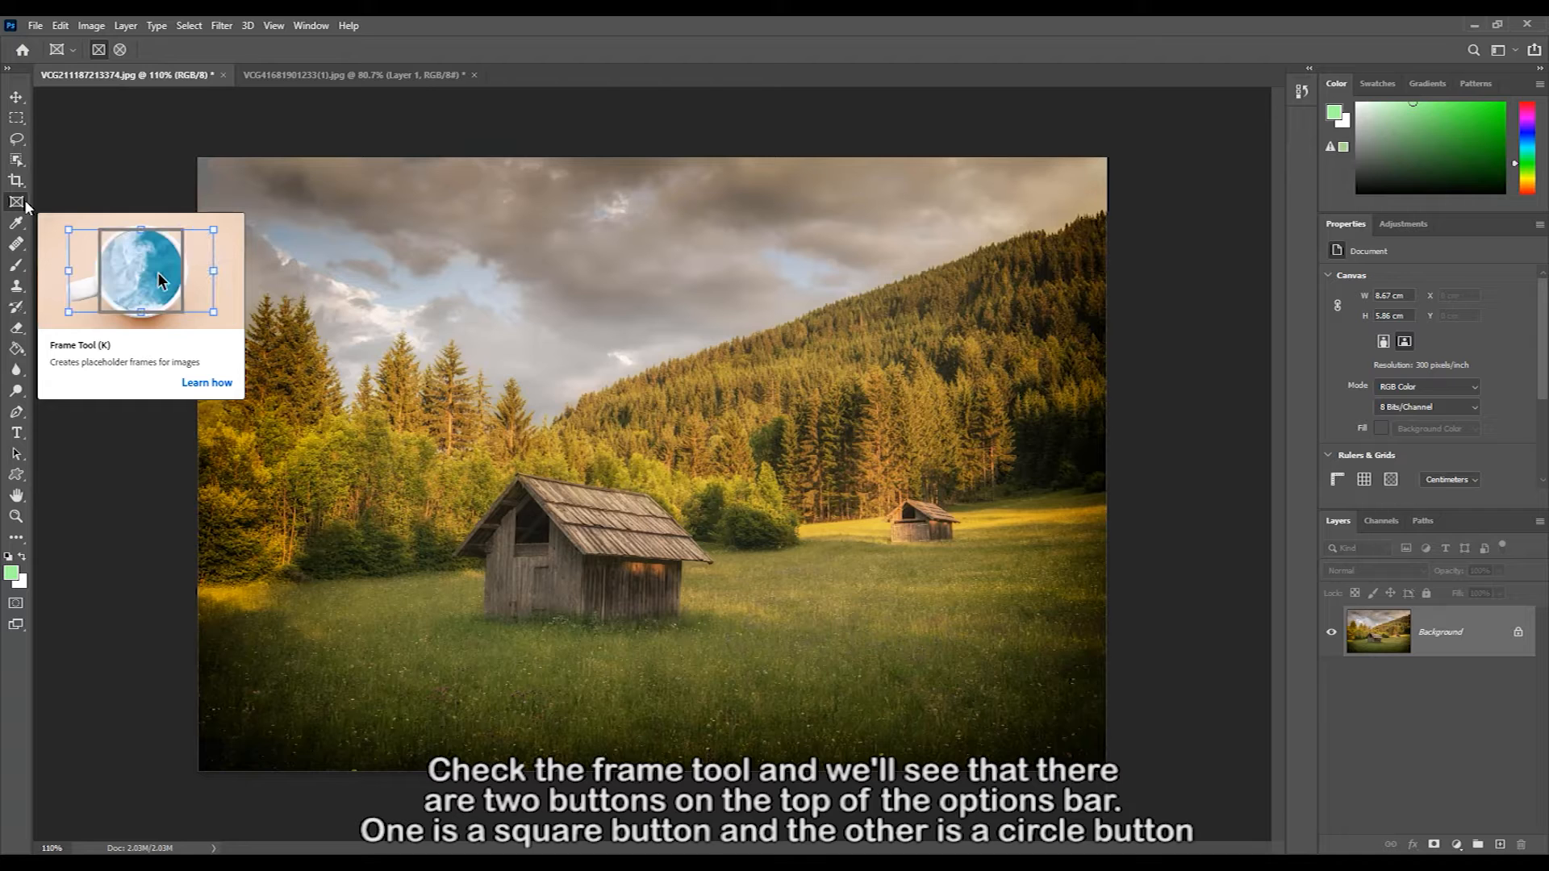
{"action": "left_click", "coordinate": [98, 54]}
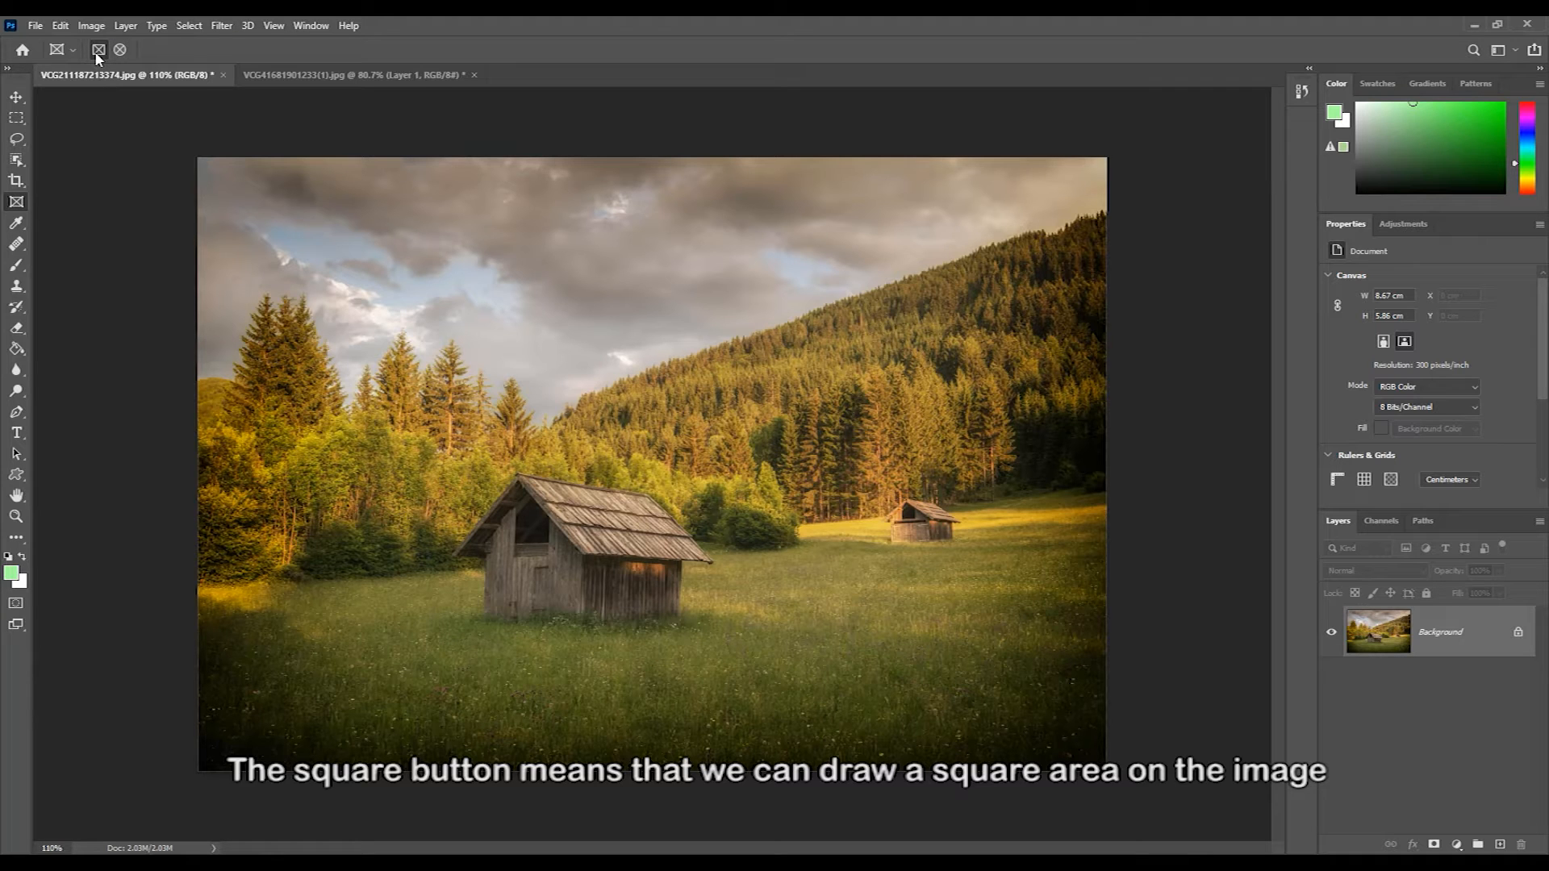
{"action": "left_click_drag", "start_coordinate": [482, 375], "coordinate": [682, 616]}
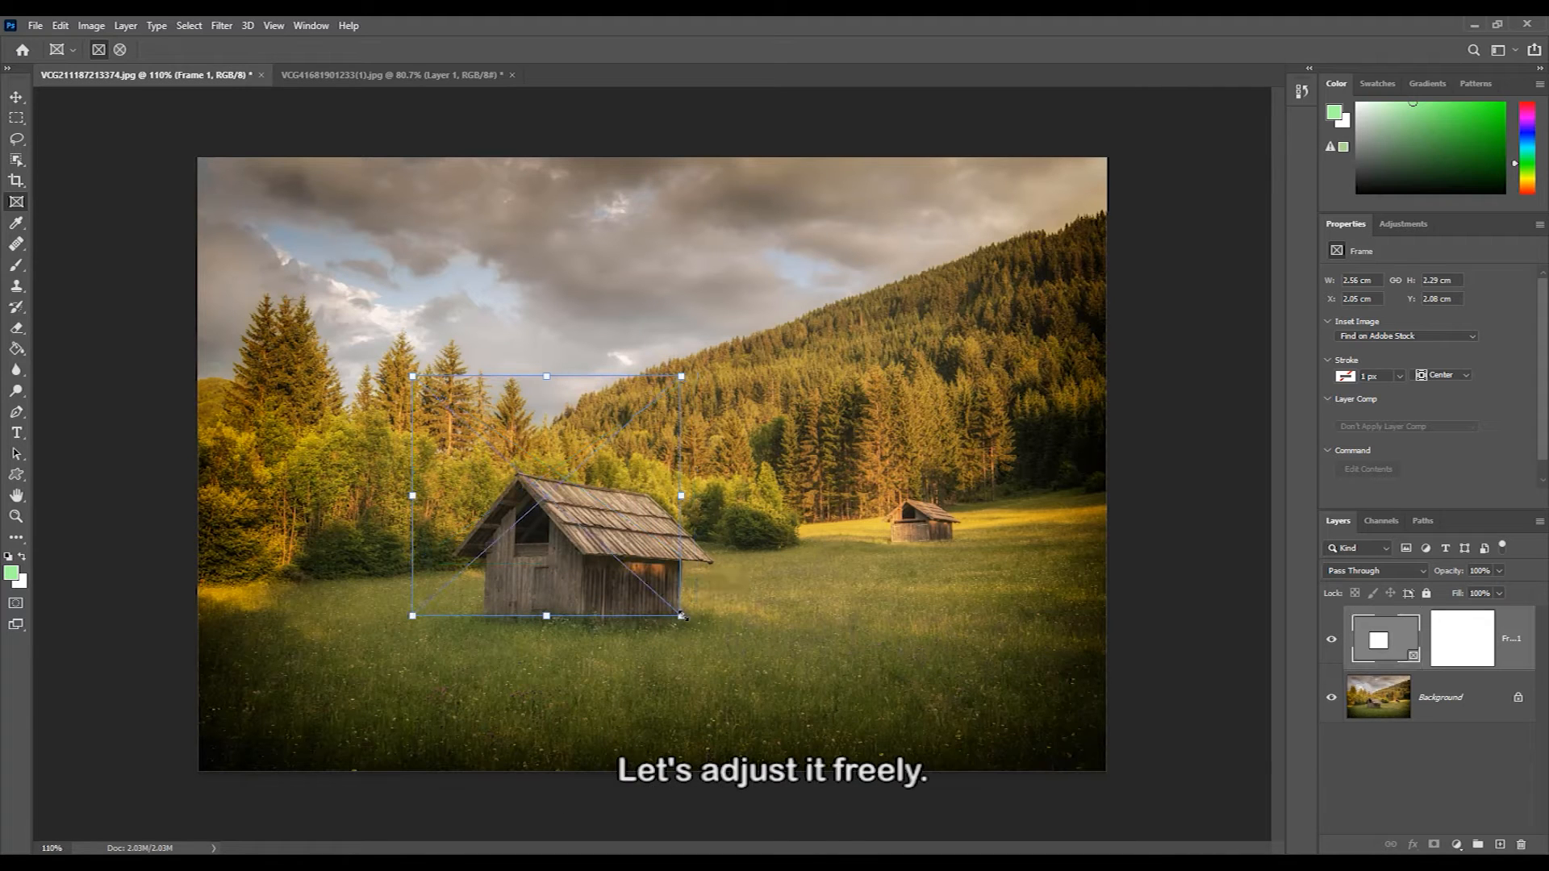
{"action": "left_click_drag", "start_coordinate": [417, 493], "coordinate": [486, 505]}
{"action": "left_click_drag", "start_coordinate": [582, 376], "coordinate": [583, 495]}
Try drawing an elliptical frame in the sky above the trees and adjusting its height
{"action": "left_click", "coordinate": [120, 50]}
{"action": "left_click_drag", "start_coordinate": [411, 258], "coordinate": [605, 401]}
{"action": "left_click_drag", "start_coordinate": [507, 401], "coordinate": [508, 445]}
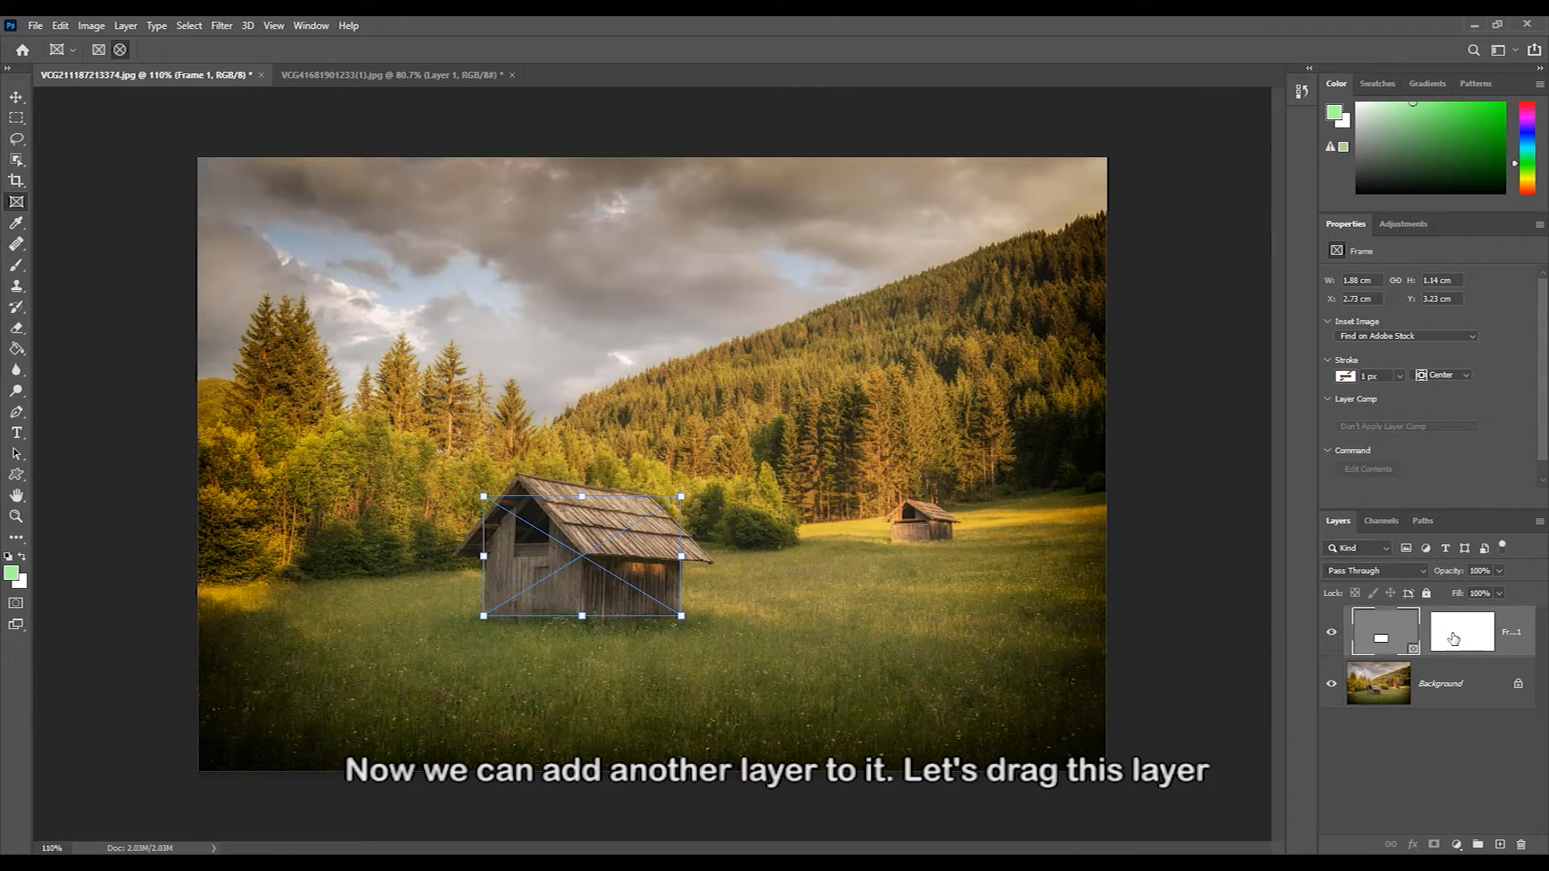
Bring the woman's portrait from the other document into the landscape and insert it into the rectangular frame
{"action": "left_click", "coordinate": [393, 75]}
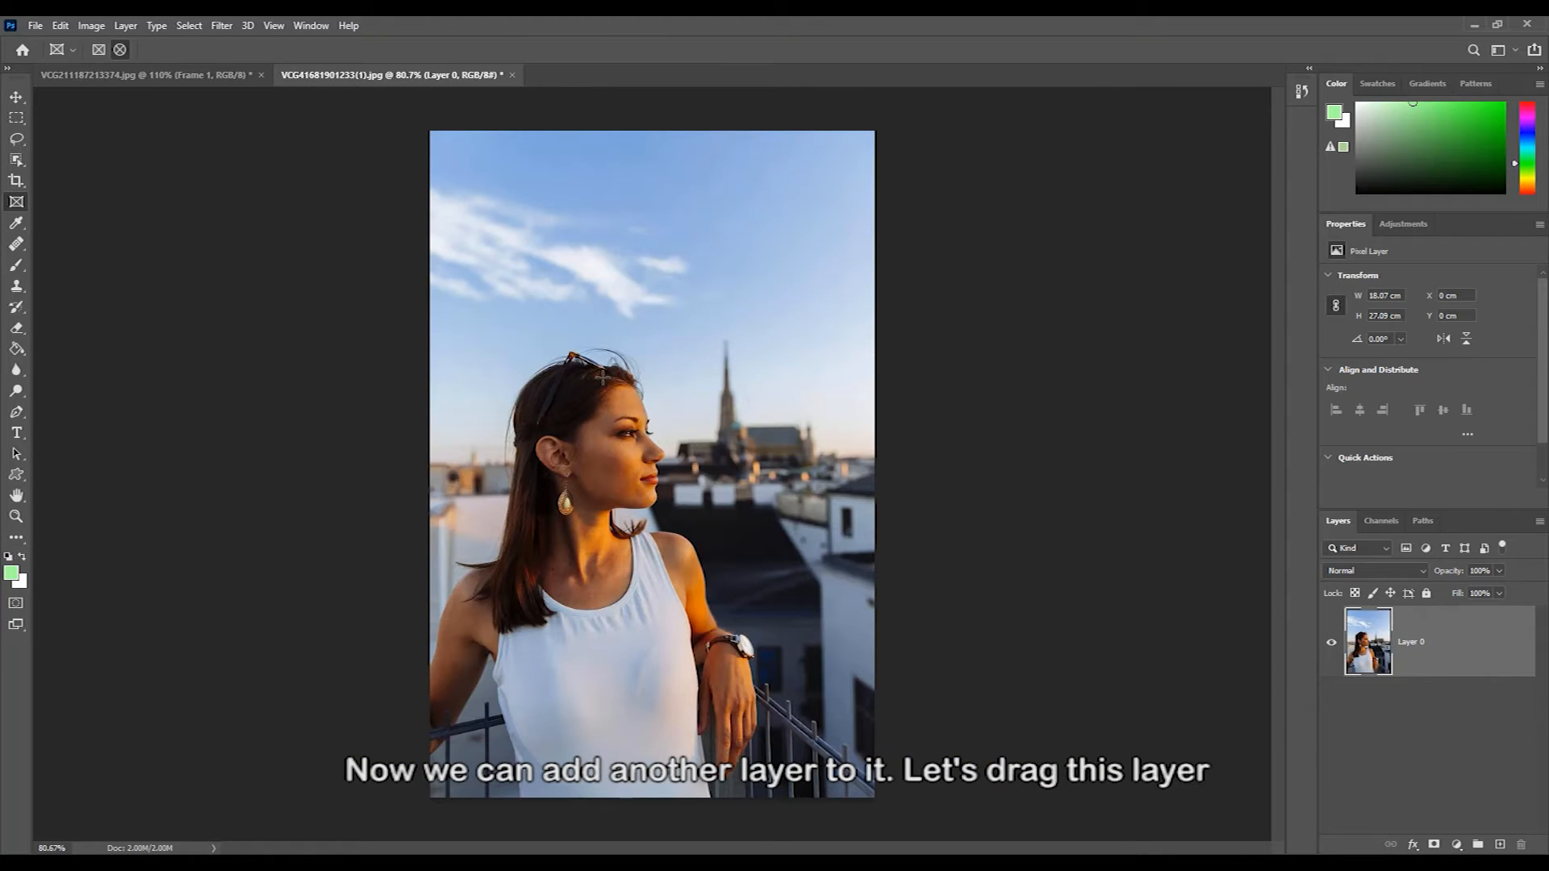
{"action": "key", "text": "v"}
{"action": "left_click_drag", "start_coordinate": [603, 377], "coordinate": [817, 386]}
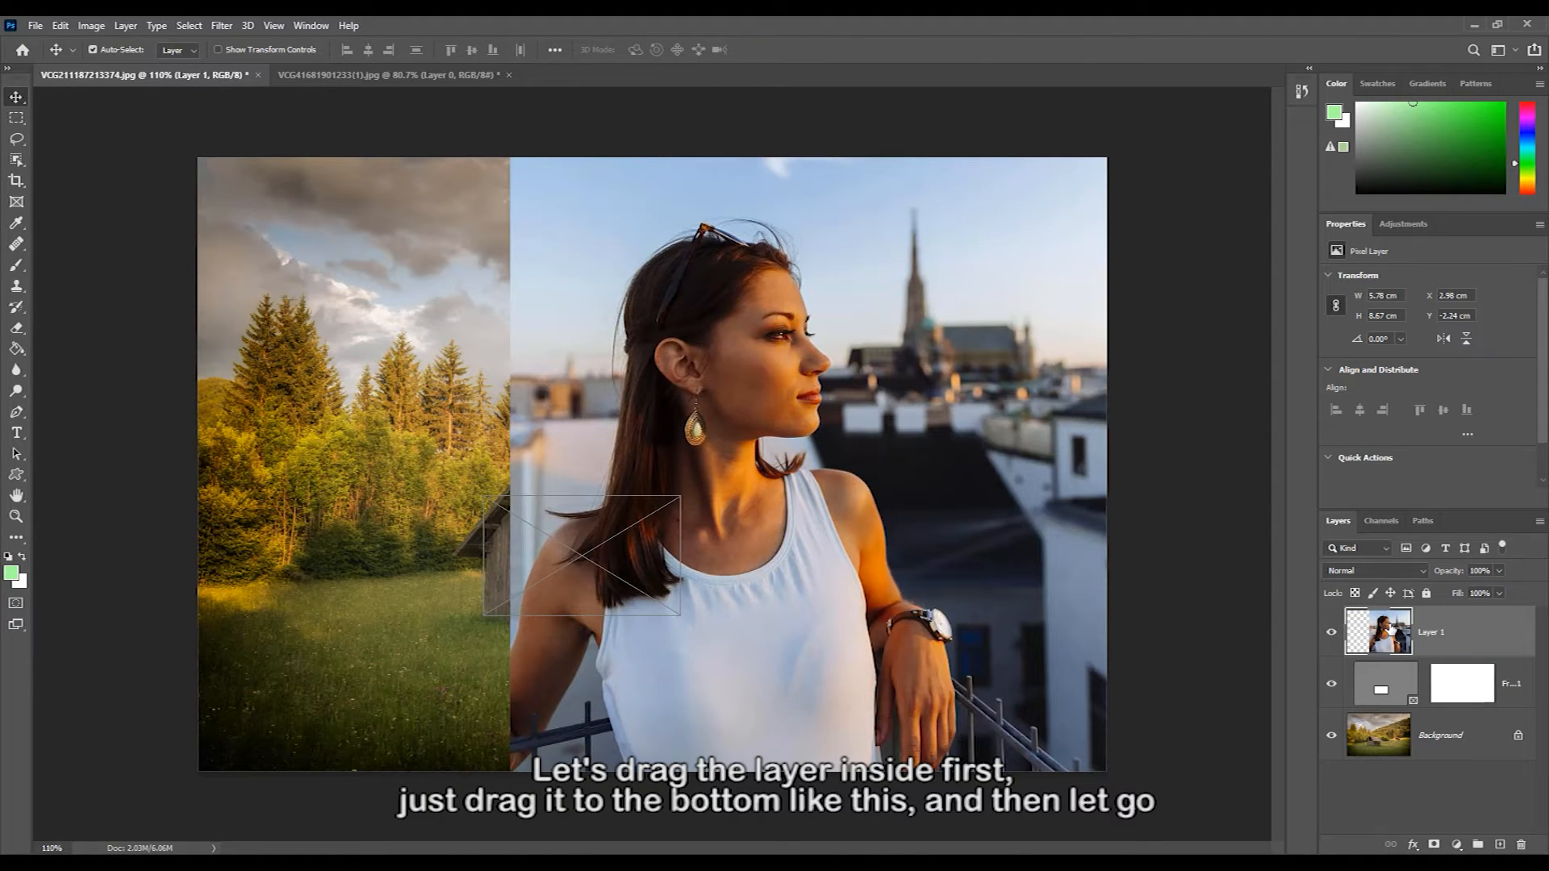
{"action": "left_click_drag", "start_coordinate": [1390, 629], "coordinate": [1385, 686]}
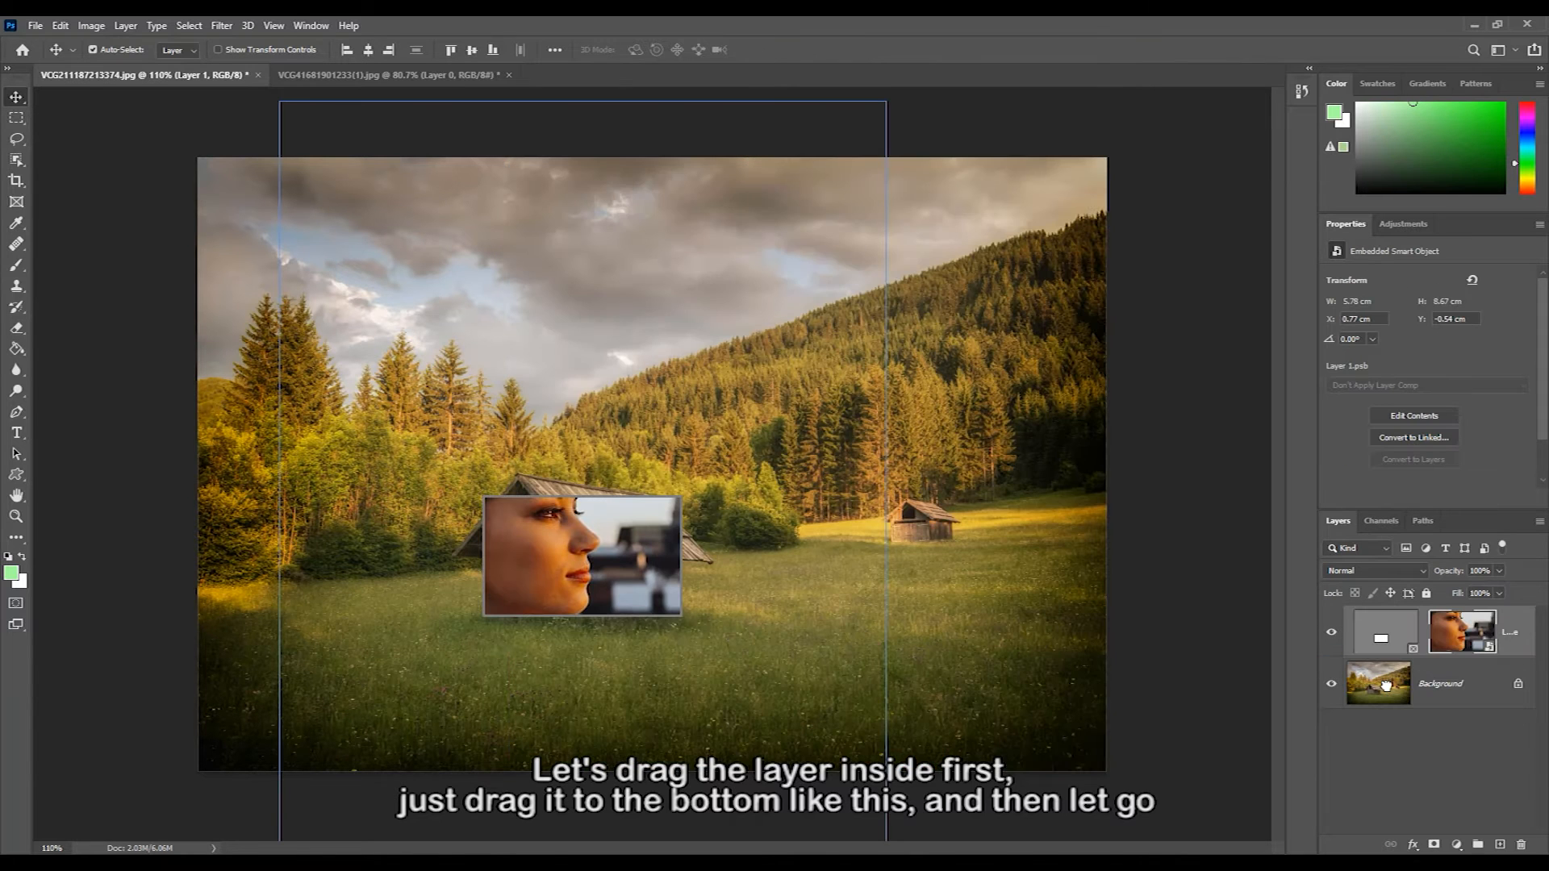
Scale the framed portrait to about 39.47% and position it so her head shows inside the frame
{"action": "key", "text": "ctrl+t"}
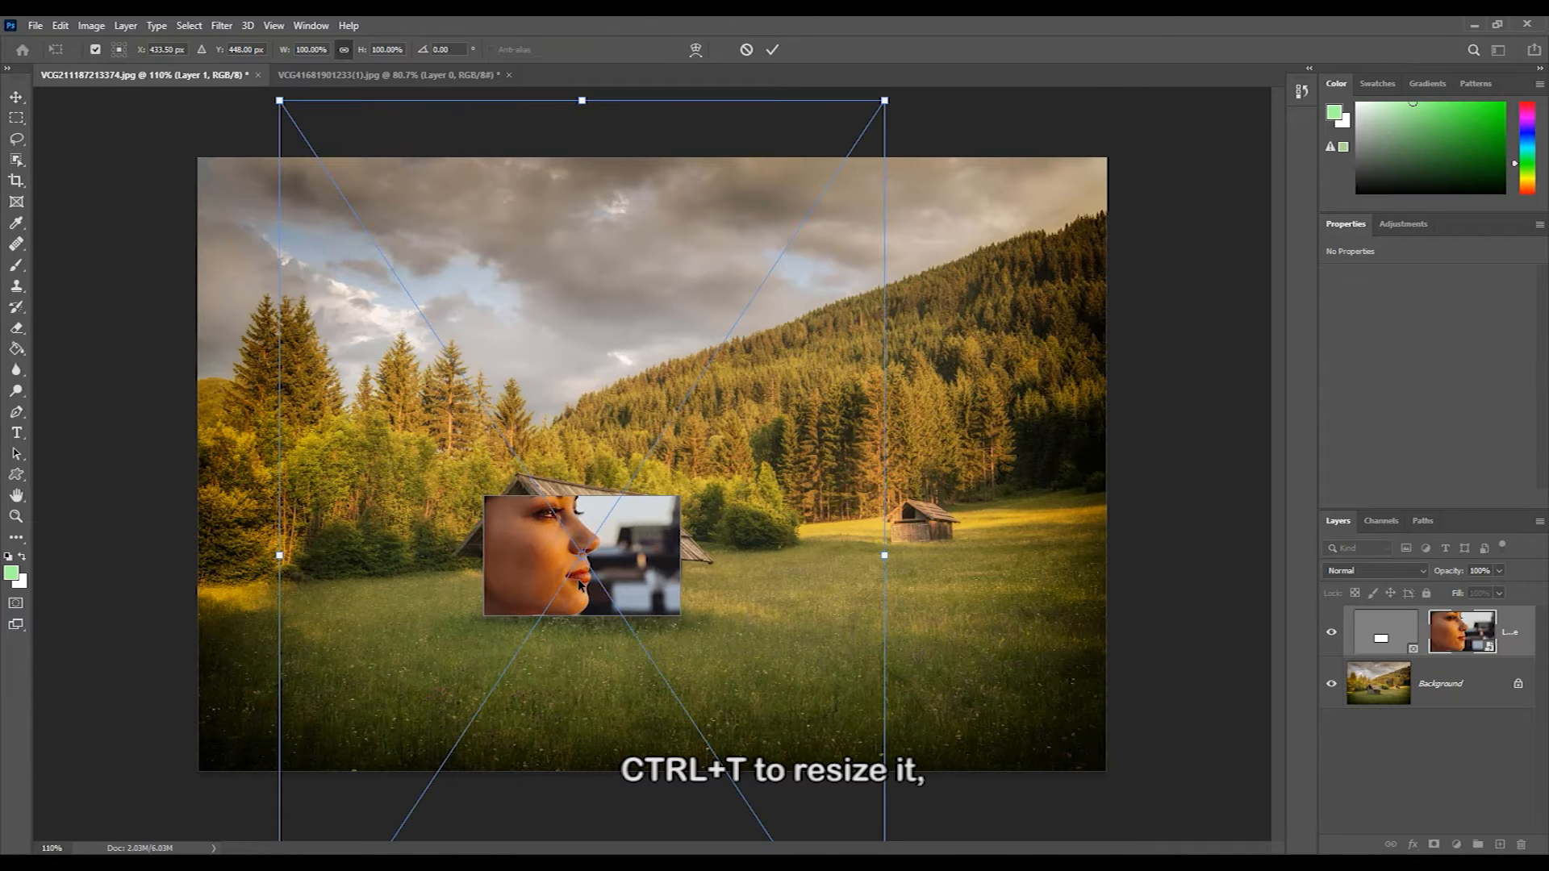
{"action": "left_click_drag", "start_coordinate": [885, 555], "coordinate": [527, 555]}
{"action": "left_click_drag", "start_coordinate": [412, 581], "coordinate": [608, 583]}
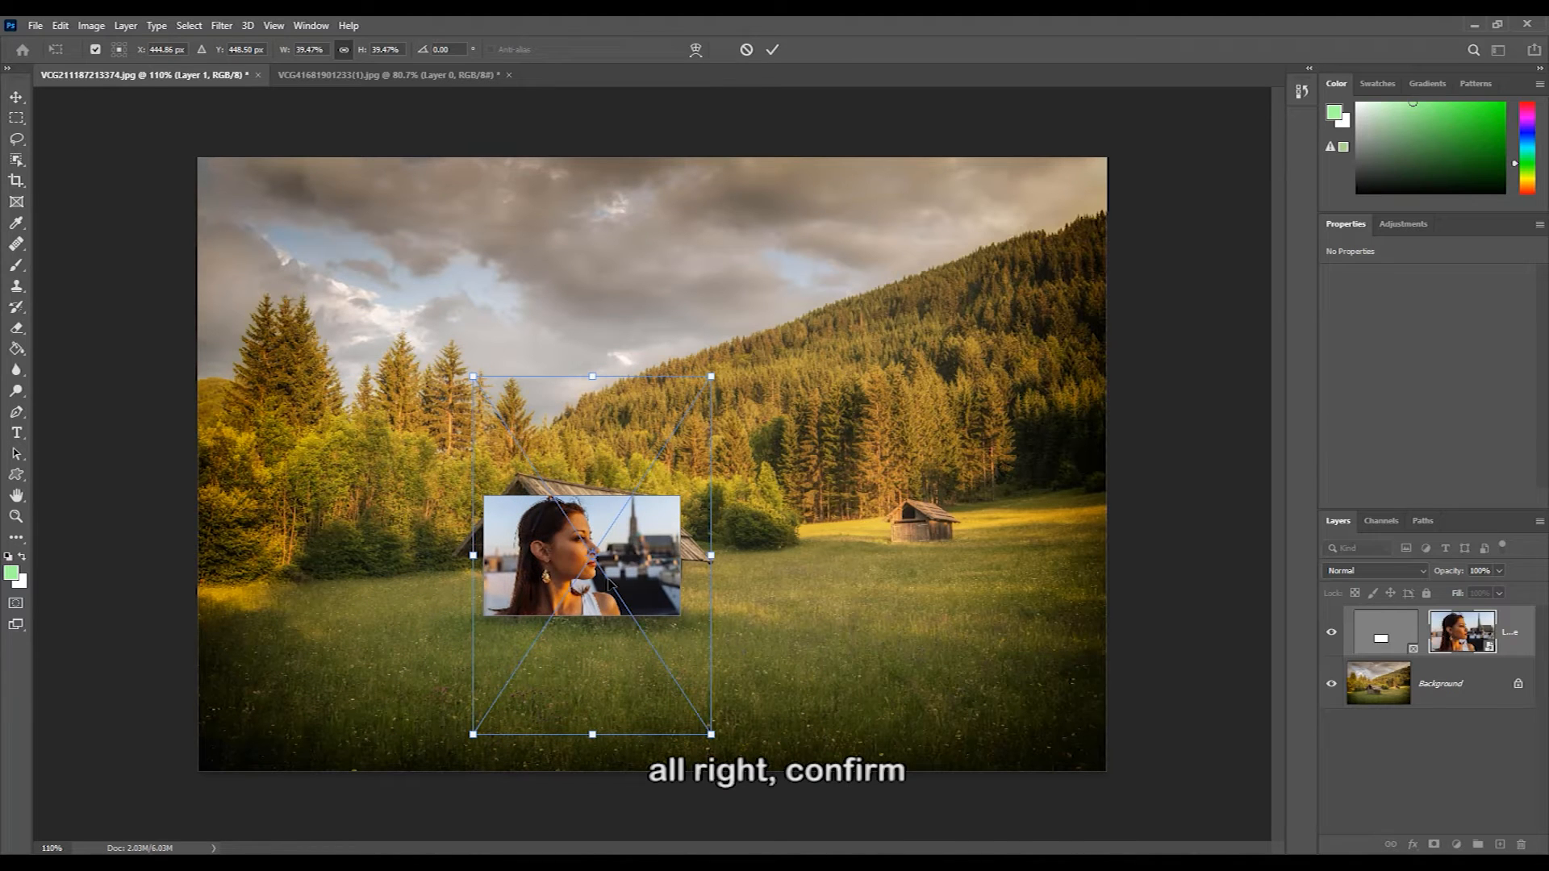
{"action": "key", "text": "Return"}
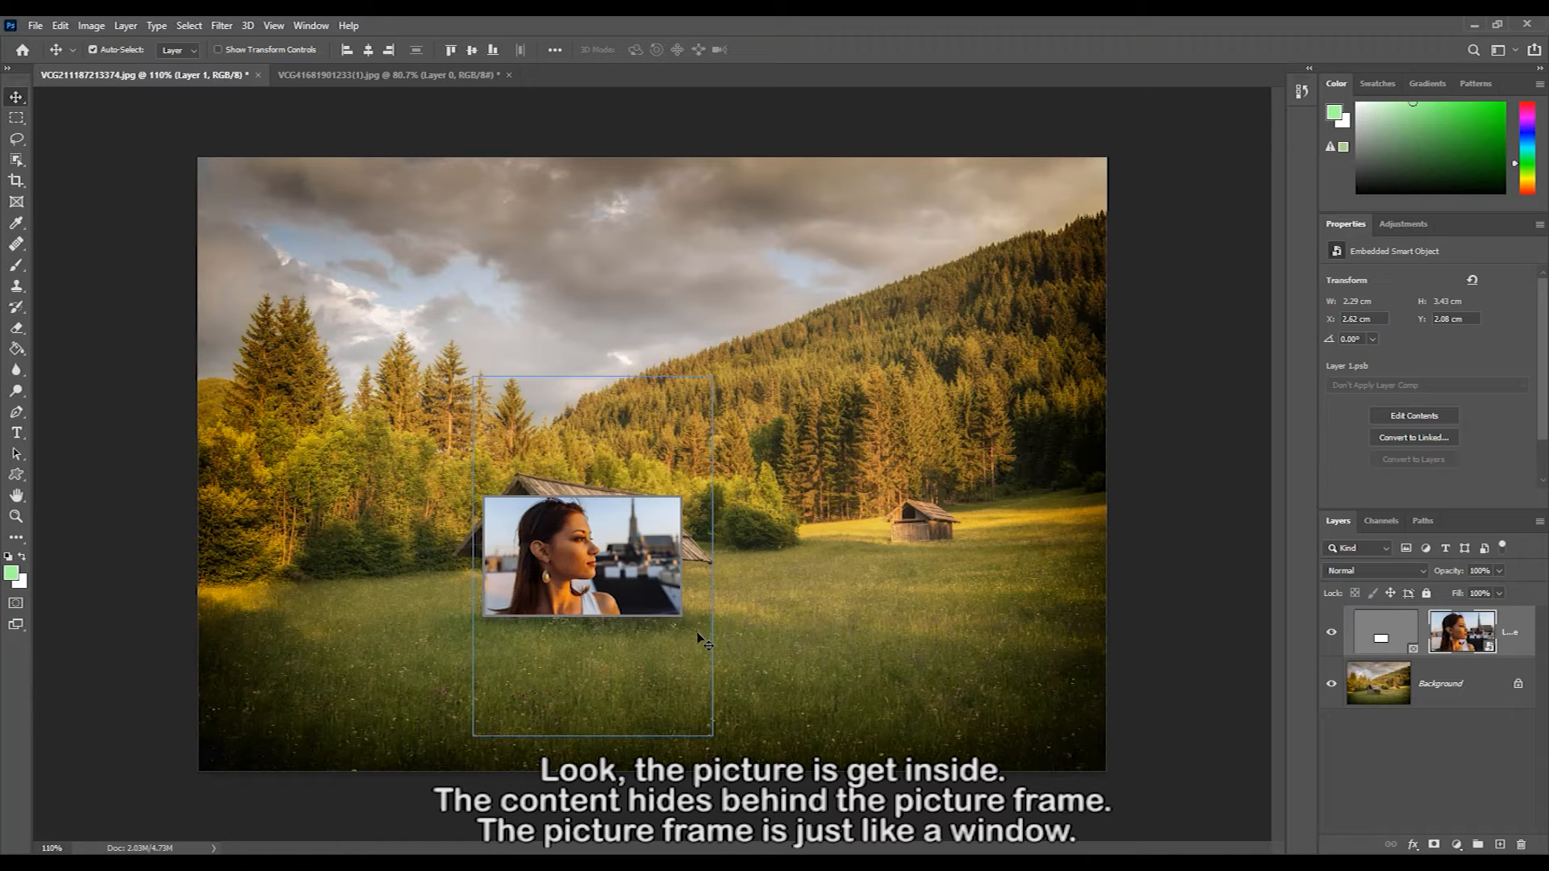
{"action": "mouse_move", "coordinate": [626, 574]}
{"action": "left_mouse_down"}
{"action": "mouse_move", "coordinate": [569, 526]}
{"action": "mouse_move", "coordinate": [616, 583]}
{"action": "left_mouse_up"}
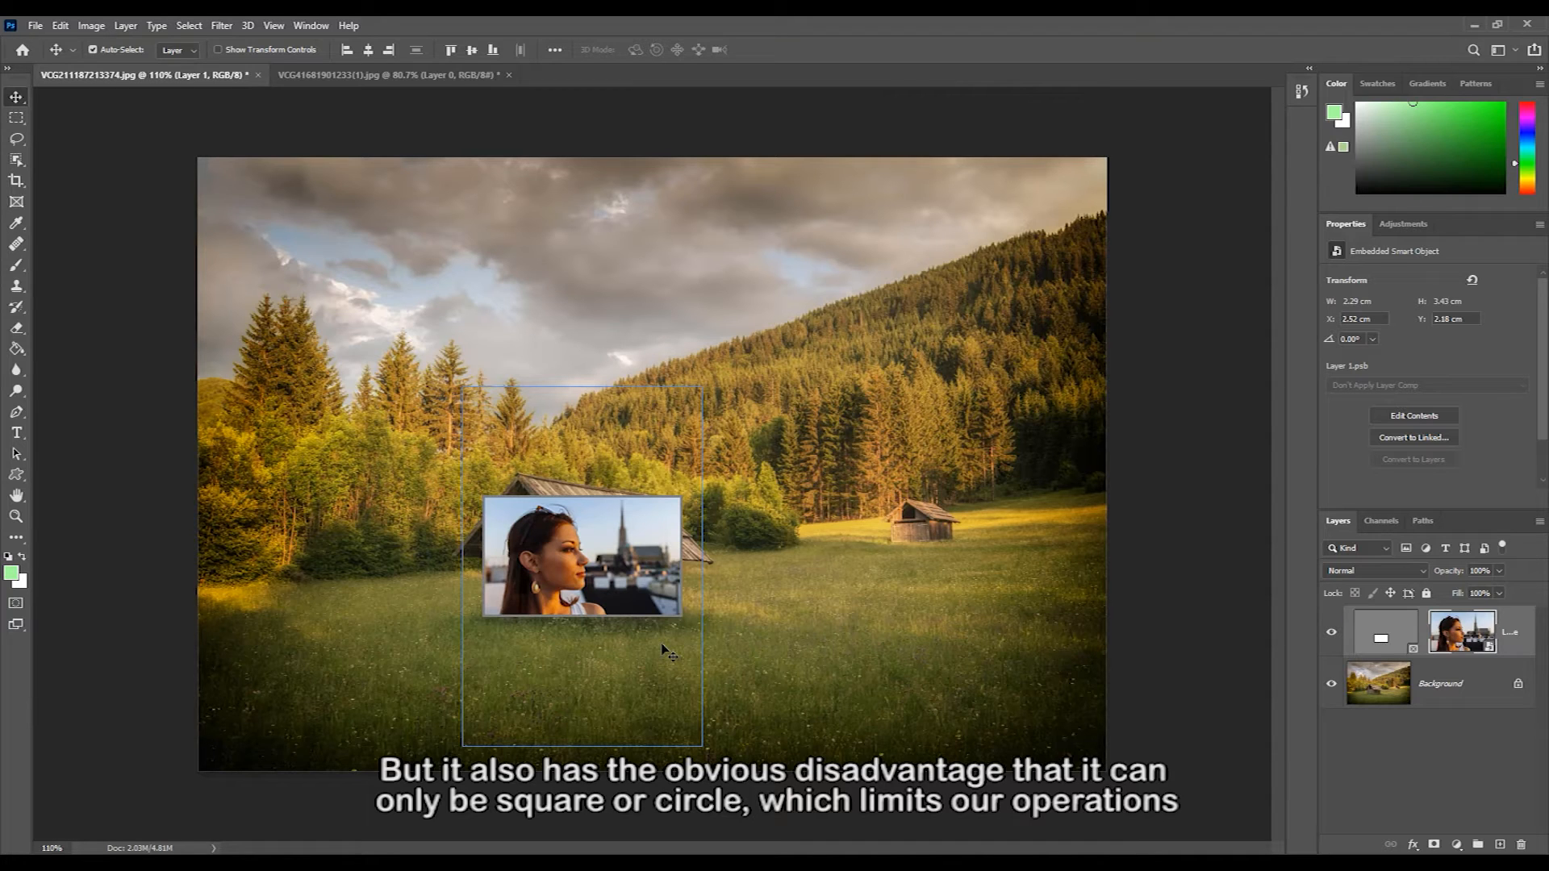
Enlarge the frame itself around the portrait to about 2.29 × 2.65 cm
{"action": "left_click", "coordinate": [1381, 629]}
{"action": "mouse_move", "coordinate": [710, 573]}
{"action": "left_mouse_down"}
{"action": "mouse_move", "coordinate": [718, 557]}
{"action": "mouse_move", "coordinate": [807, 561]}
{"action": "mouse_move", "coordinate": [706, 569]}
{"action": "left_mouse_up"}
{"action": "left_click_drag", "start_coordinate": [593, 499], "coordinate": [593, 413]}
{"action": "left_click_drag", "start_coordinate": [593, 615], "coordinate": [593, 692]}
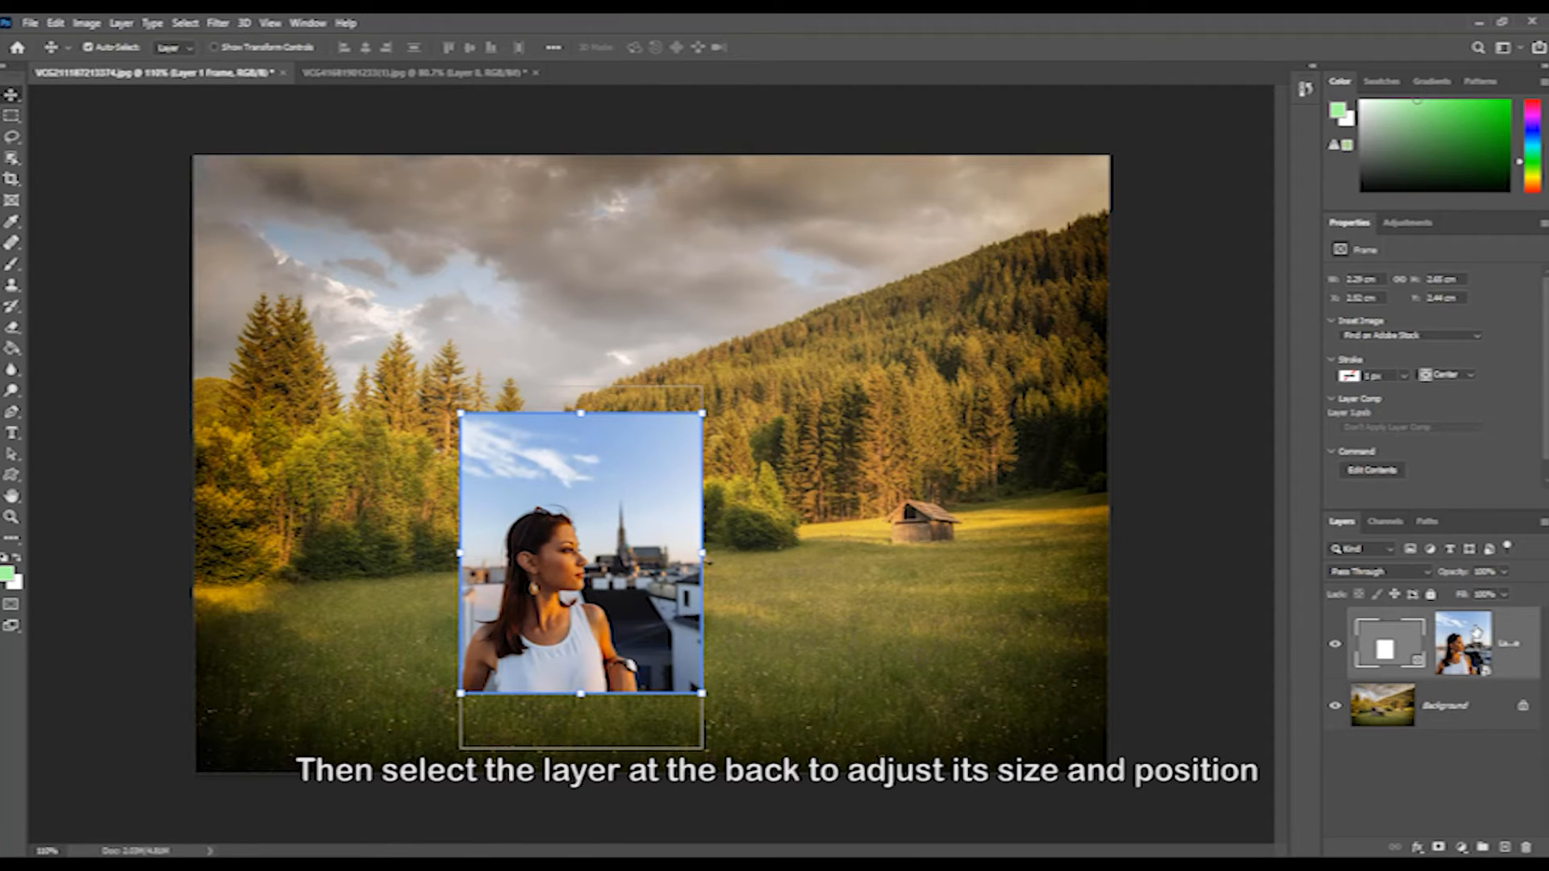
Adjust the portrait inside the frame to about 2.32 × 3.48 cm and shift it so it fills the frame
{"action": "left_click", "coordinate": [1471, 631]}
{"action": "mouse_move", "coordinate": [563, 558]}
{"action": "left_mouse_down"}
{"action": "mouse_move", "coordinate": [673, 538]}
{"action": "mouse_move", "coordinate": [543, 568]}
{"action": "mouse_move", "coordinate": [562, 563]}
{"action": "left_mouse_up"}
{"action": "key", "text": "ctrl+t"}
{"action": "key", "text": "Return"}
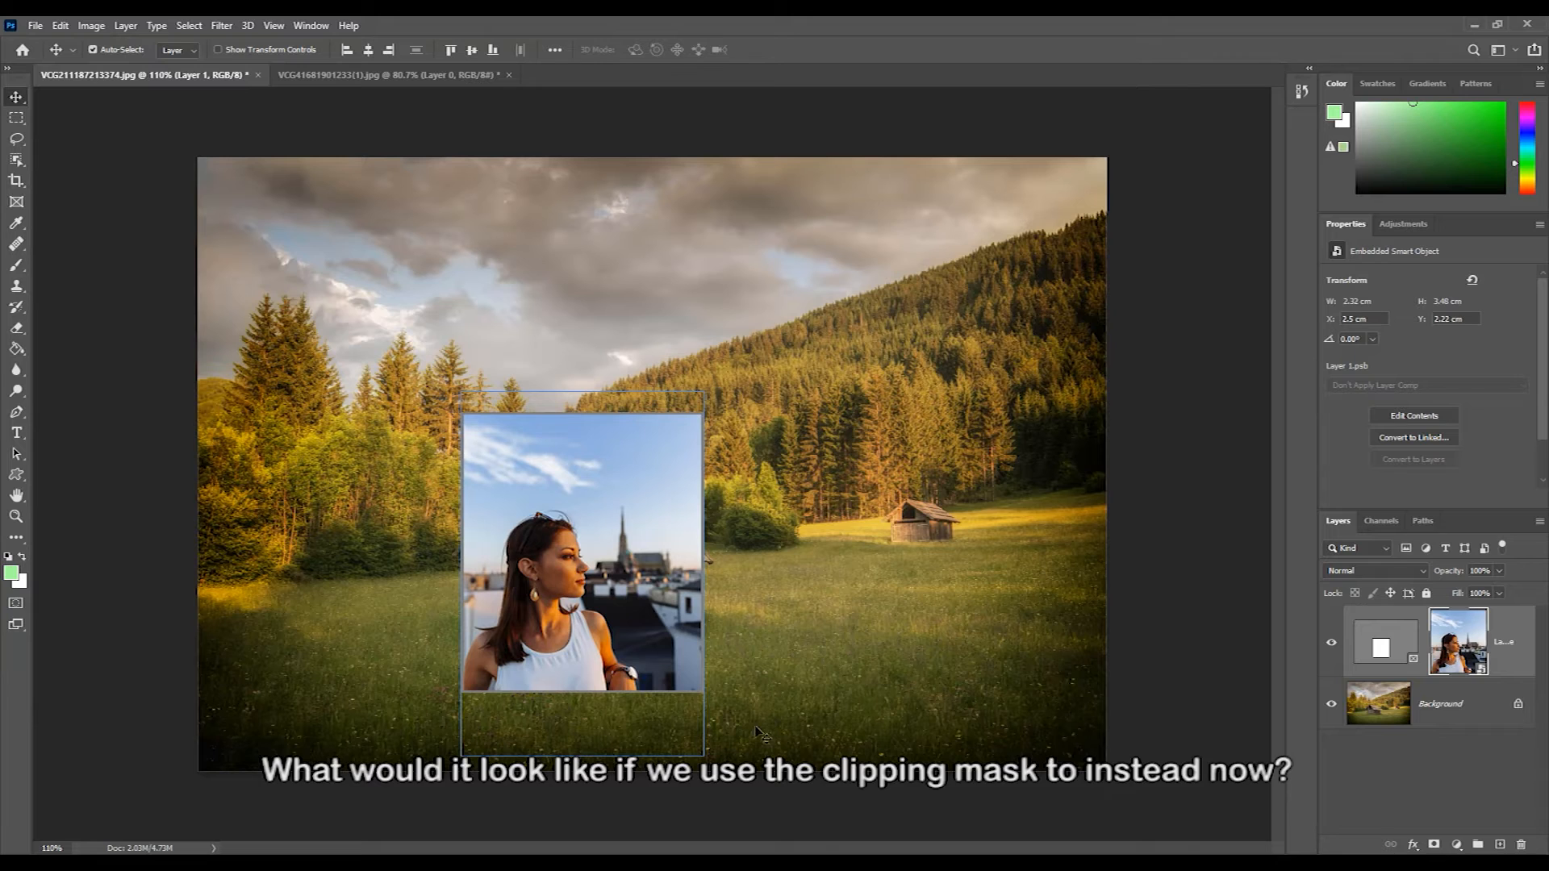
Hide the framed portrait layer and draw a leaping deer custom shape, about 338 × 399 px, above the hut
{"action": "left_click", "coordinate": [1332, 644]}
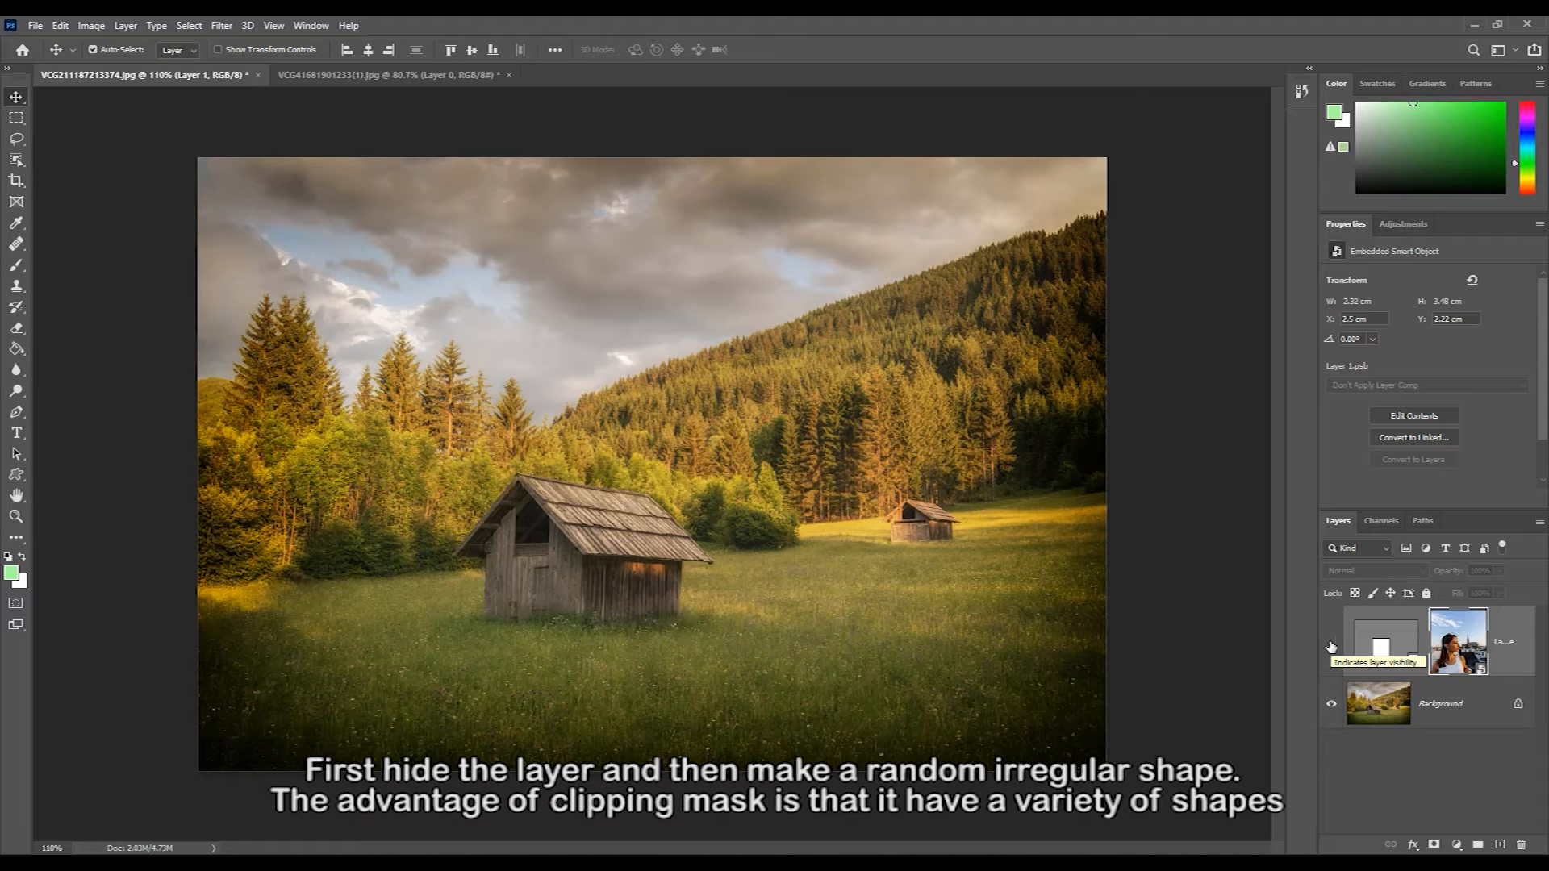
{"action": "left_click", "coordinate": [1331, 646]}
{"action": "left_click", "coordinate": [16, 474]}
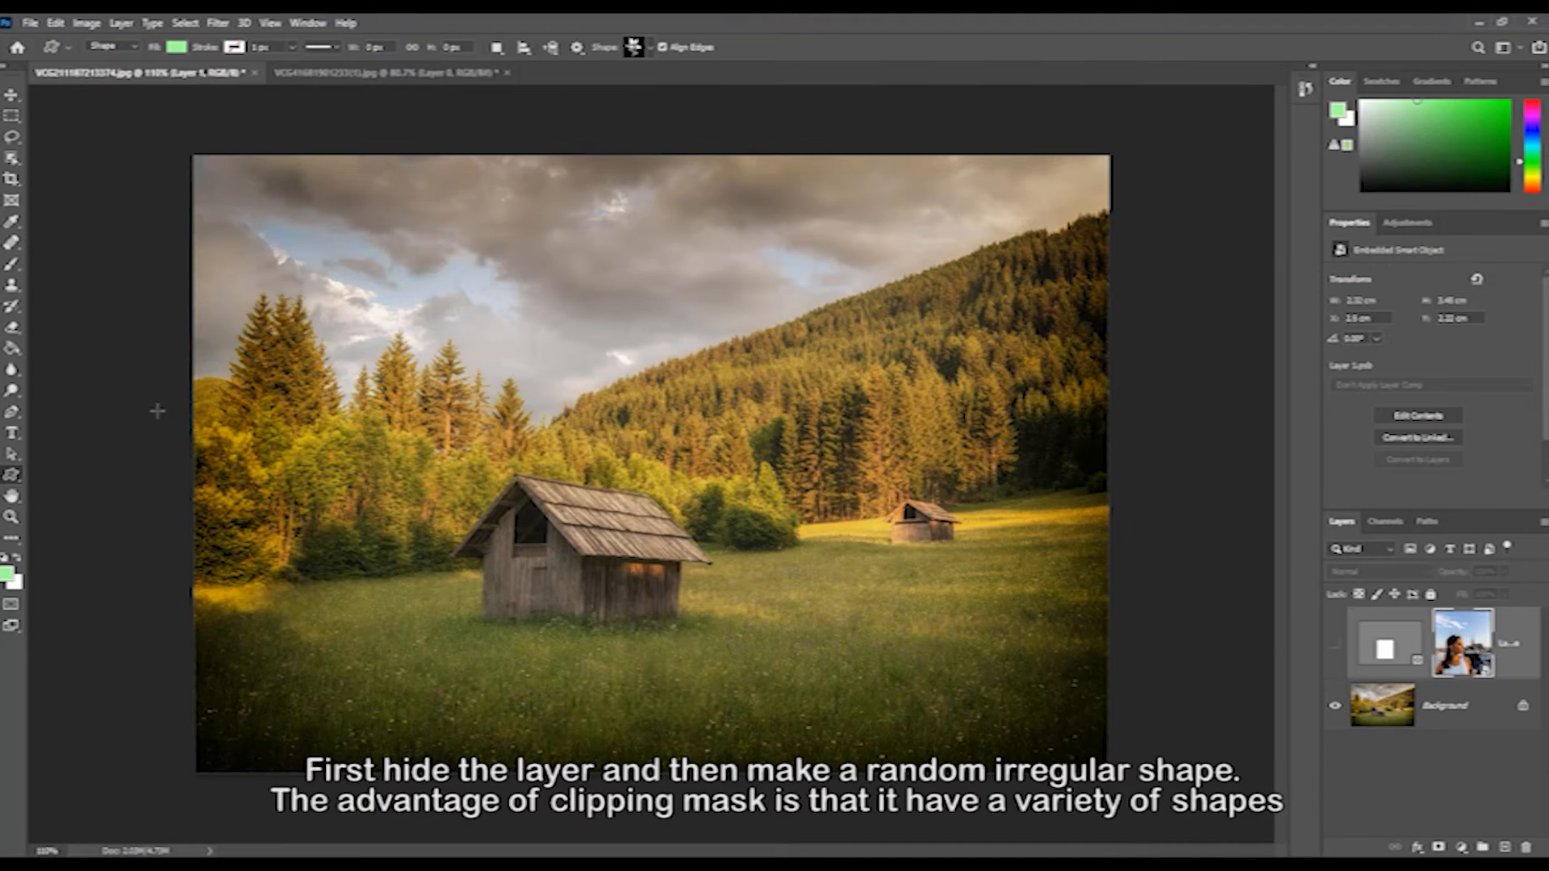
{"action": "left_click", "coordinate": [650, 47]}
{"action": "left_click", "coordinate": [550, 105]}
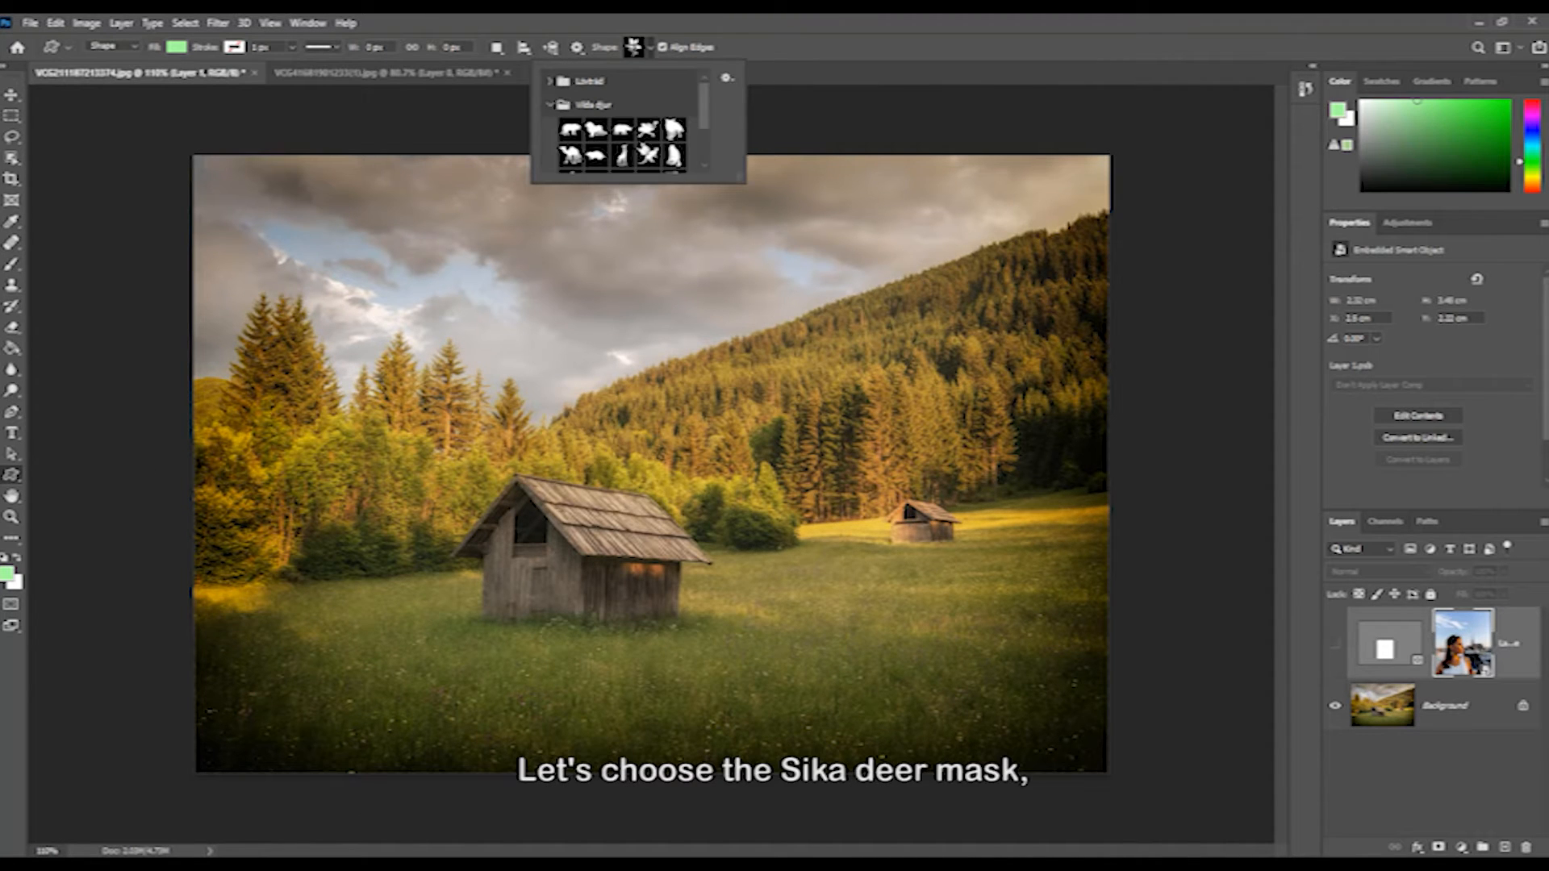
{"action": "left_click", "coordinate": [674, 153]}
{"action": "left_click_drag", "start_coordinate": [505, 235], "coordinate": [804, 592]}
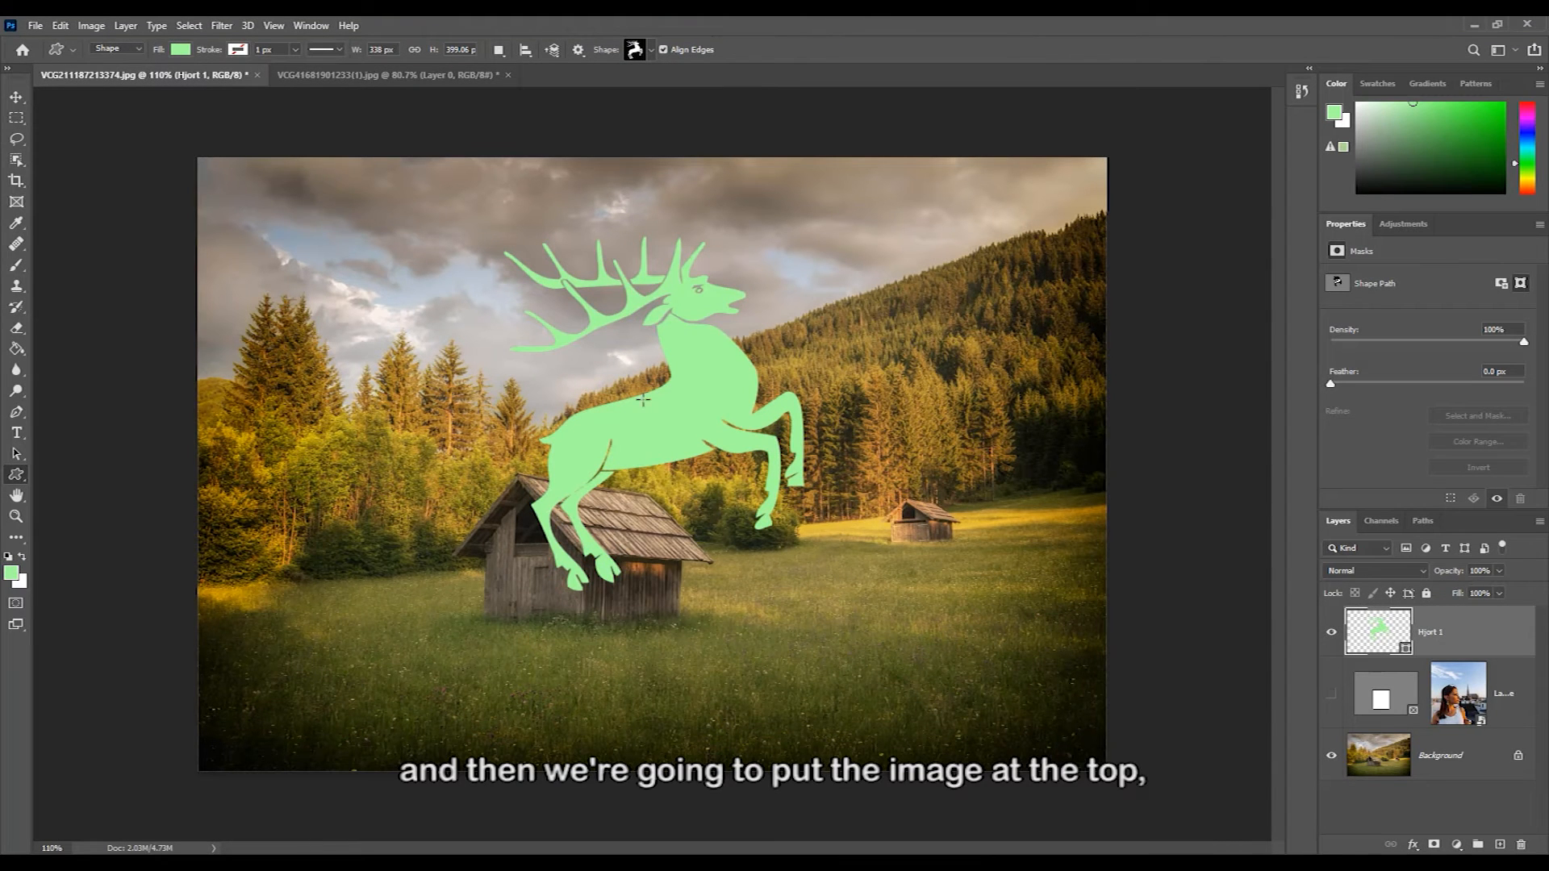
Copy the portrait from the other document into the landscape as a layer above the deer shape
{"action": "left_click", "coordinate": [464, 79]}
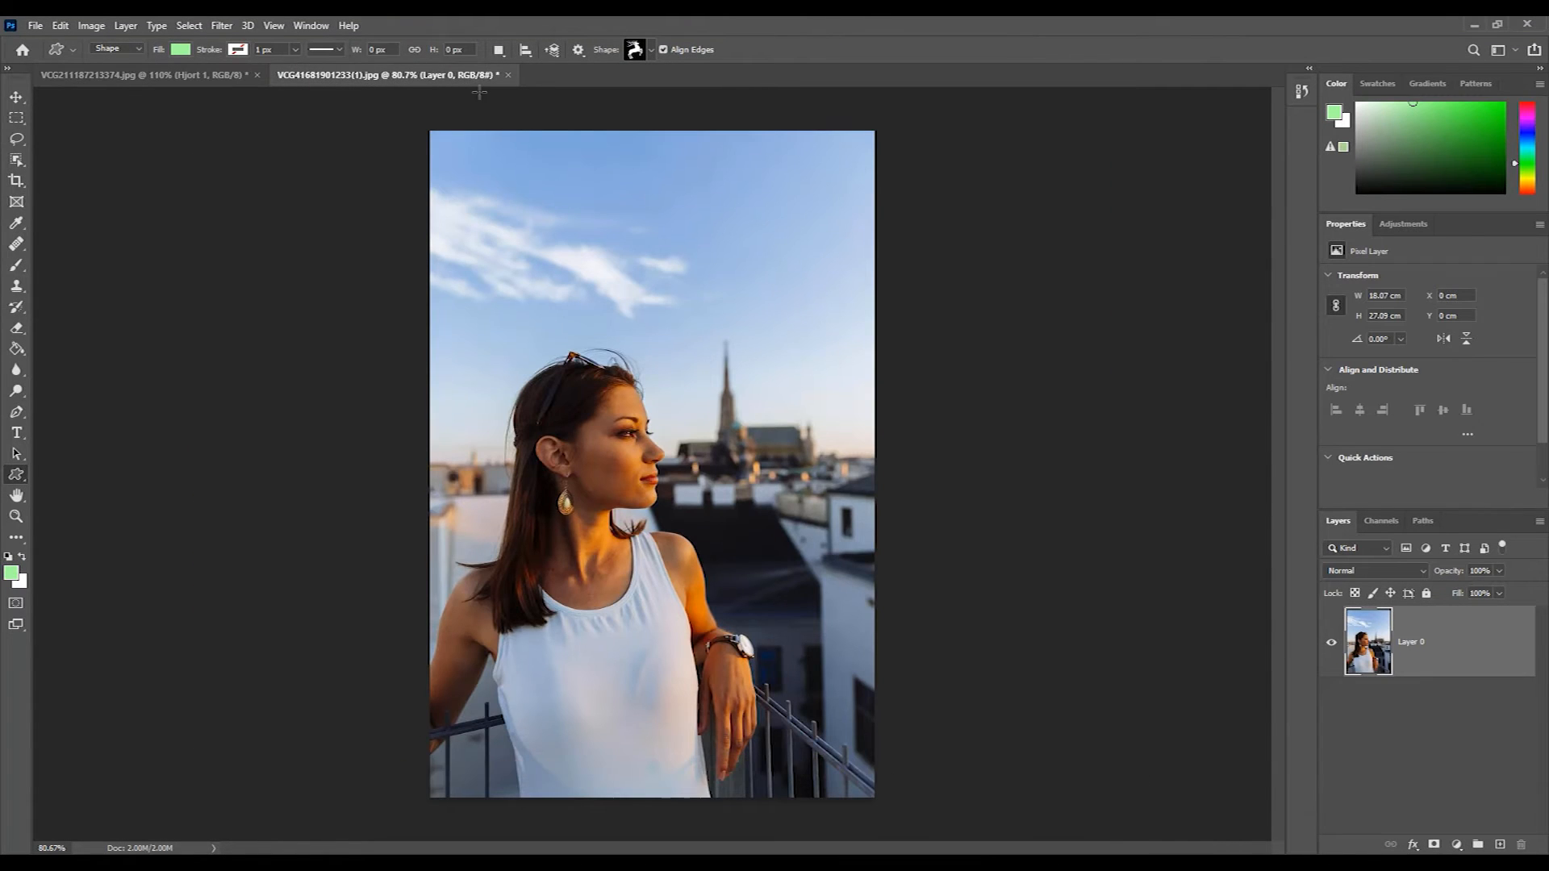
{"action": "key", "text": "v"}
{"action": "left_click_drag", "start_coordinate": [481, 165], "coordinate": [508, 292]}
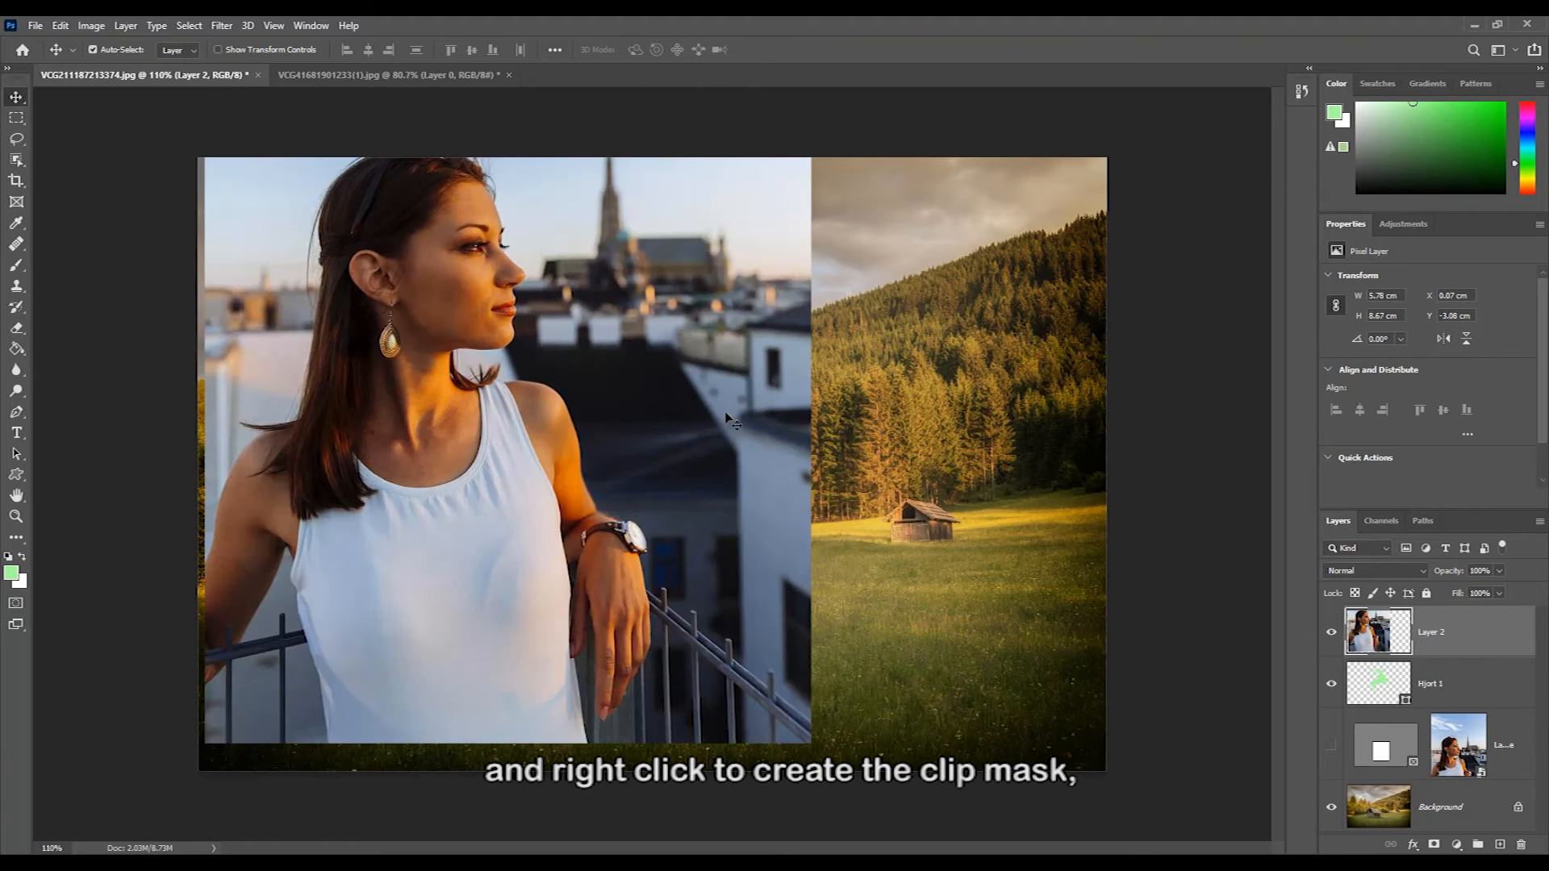
Clip the portrait layer to the deer shape and reposition it so the woman's face falls within the deer's body
{"action": "right_click", "coordinate": [1463, 628]}
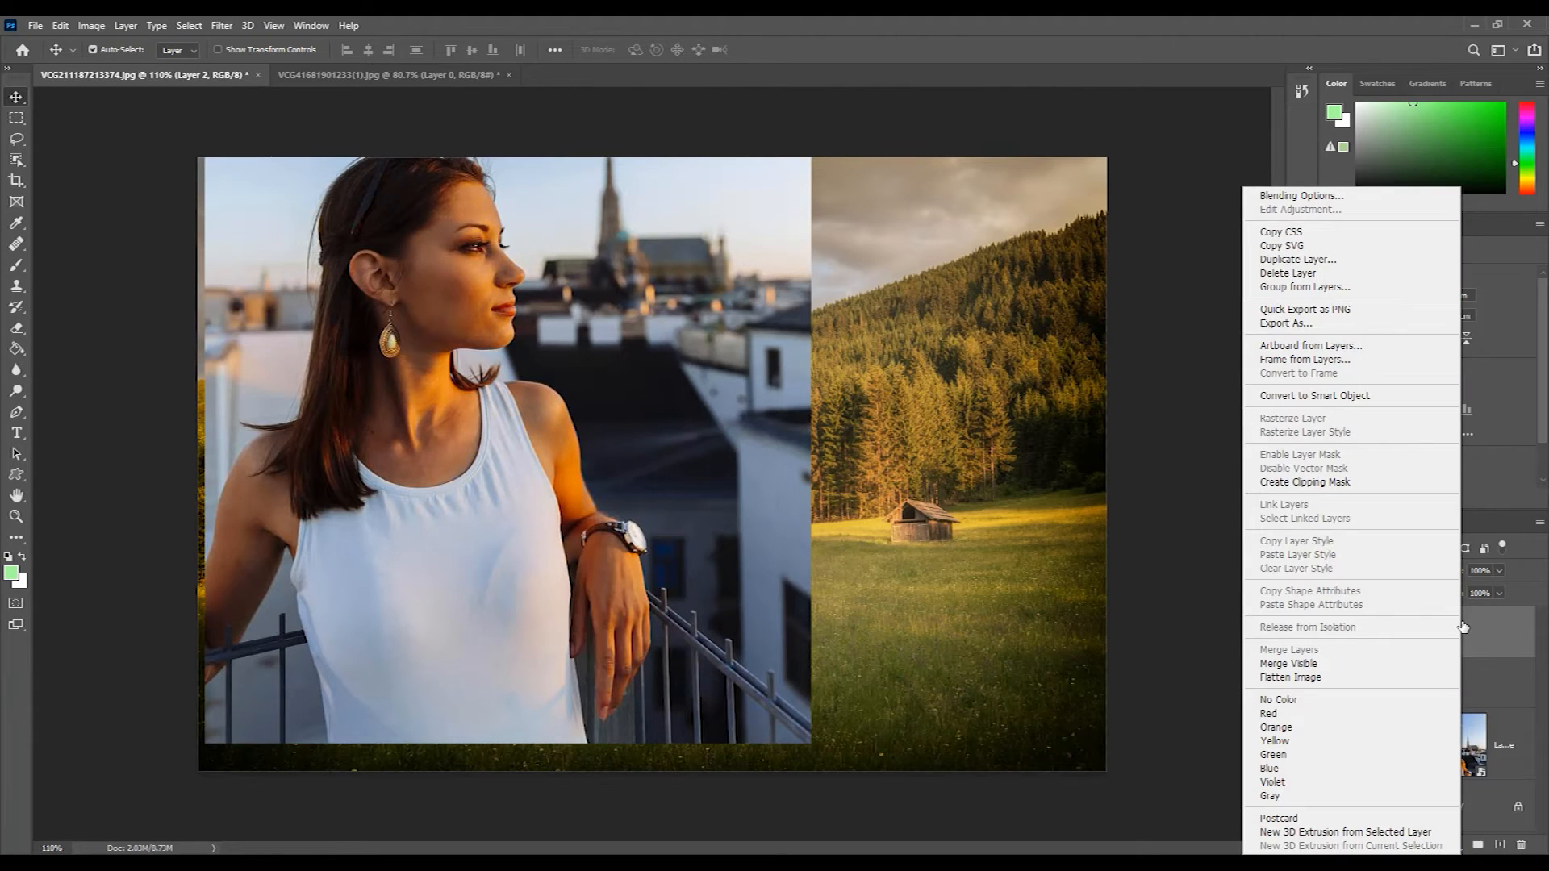
{"action": "left_click", "coordinate": [1339, 484]}
{"action": "left_click_drag", "start_coordinate": [686, 427], "coordinate": [894, 506]}
{"action": "mouse_move", "coordinate": [649, 476]}
{"action": "left_mouse_down"}
{"action": "mouse_move", "coordinate": [639, 505]}
{"action": "mouse_move", "coordinate": [669, 452]}
{"action": "mouse_move", "coordinate": [686, 363]}
{"action": "mouse_move", "coordinate": [702, 440]}
{"action": "mouse_move", "coordinate": [676, 470]}
{"action": "left_mouse_up"}
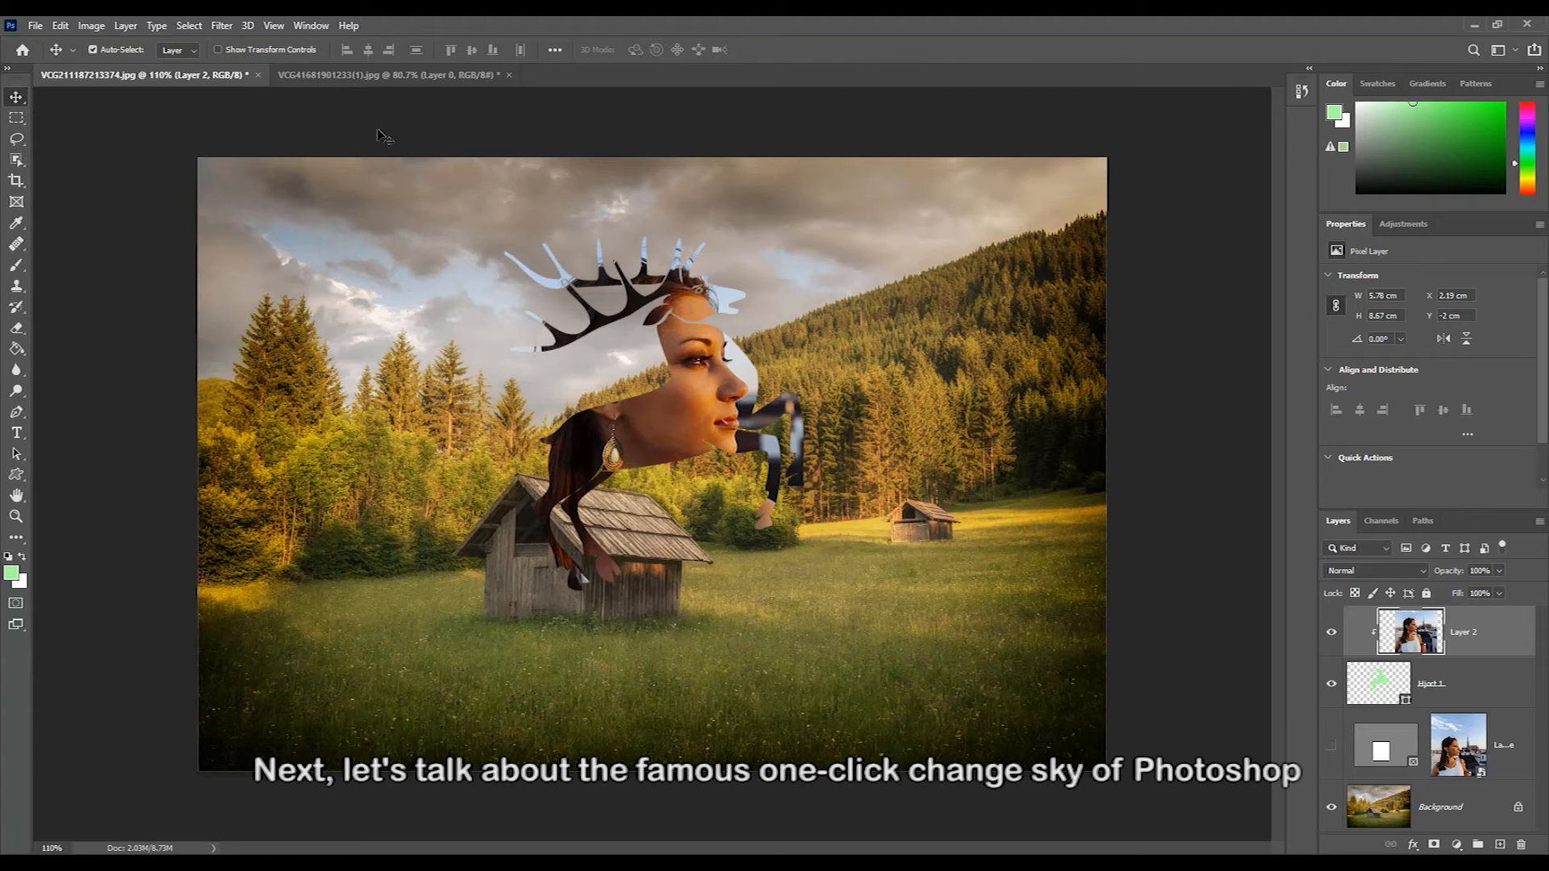
Start Sky Replacement on the woman's portrait document
{"action": "left_click", "coordinate": [343, 74]}
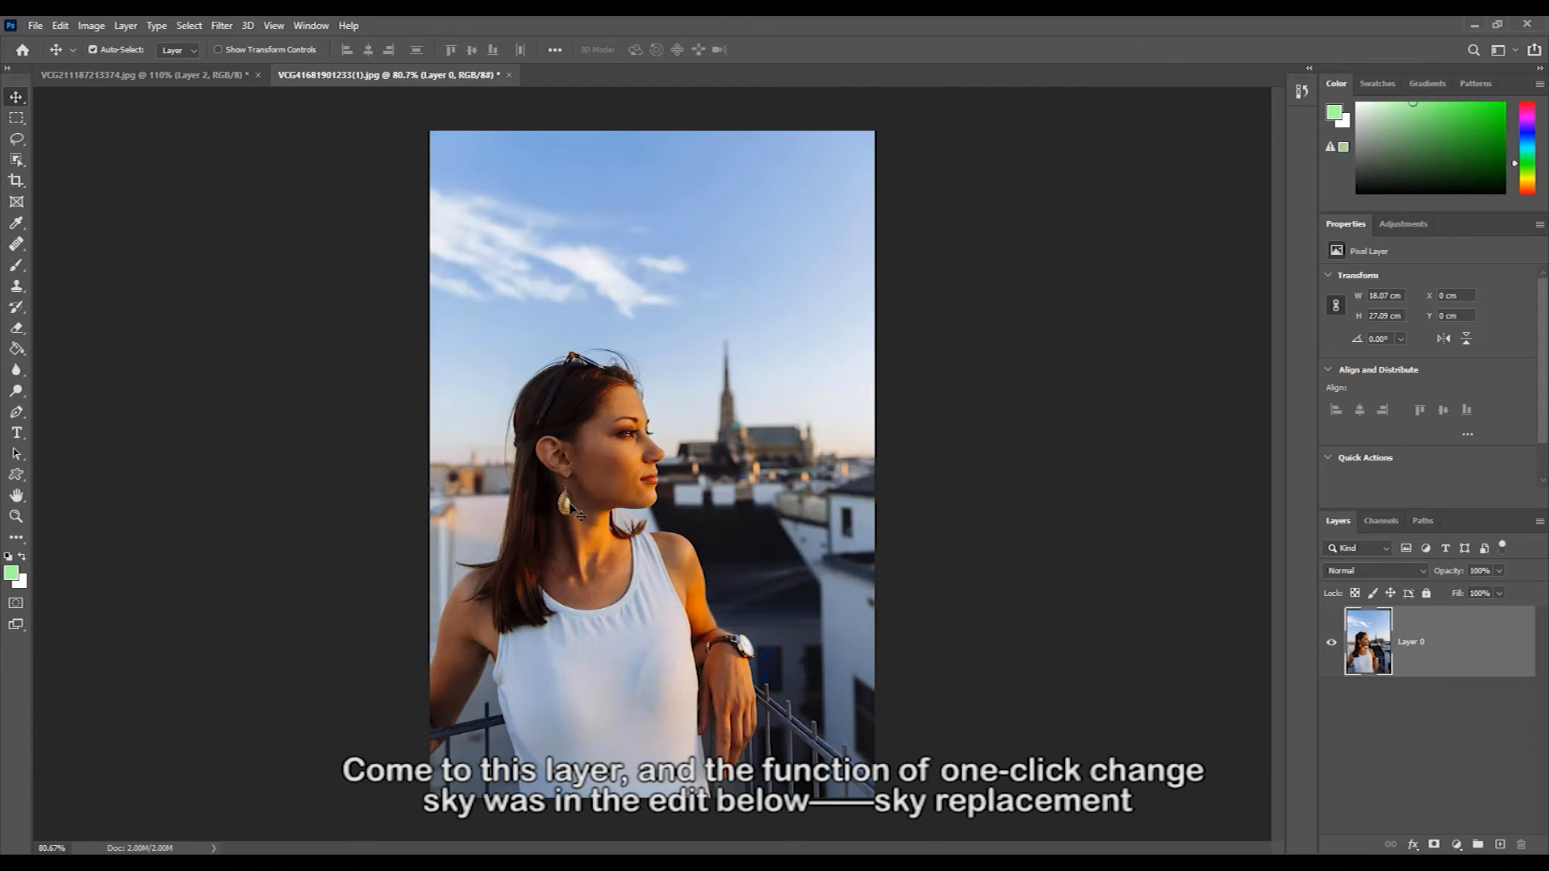
{"action": "left_click", "coordinate": [62, 26]}
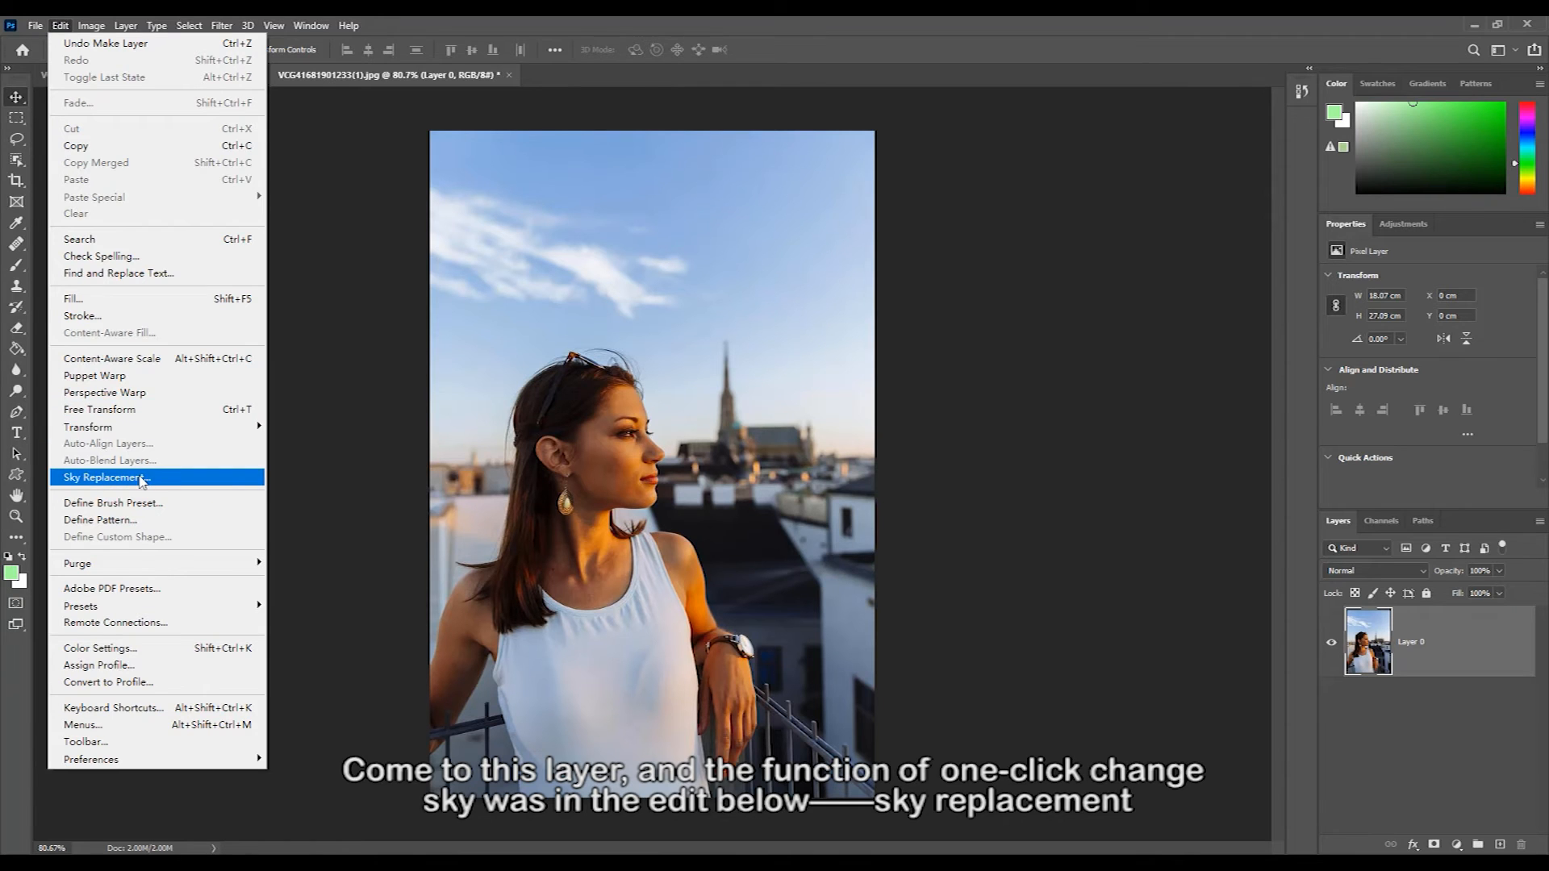
{"action": "left_click", "coordinate": [105, 478]}
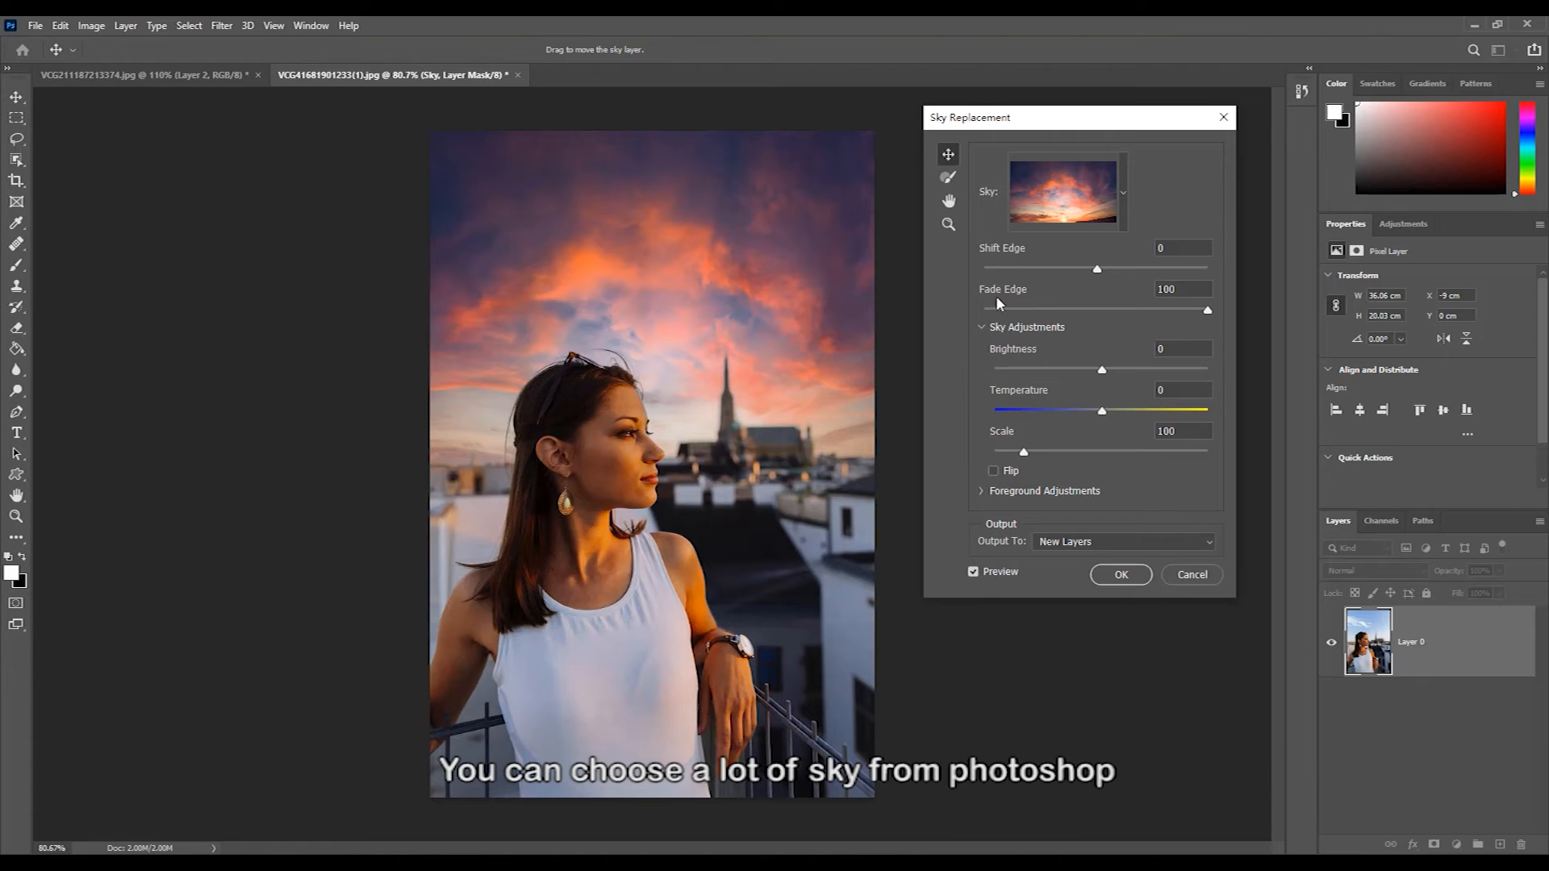
Preview skies from the Blue Skies, Spectacular and Sunsets presets, and choose the fiery pink-orange cloud sky in Spectacular
{"action": "left_click", "coordinate": [1123, 196]}
{"action": "left_click", "coordinate": [1062, 389]}
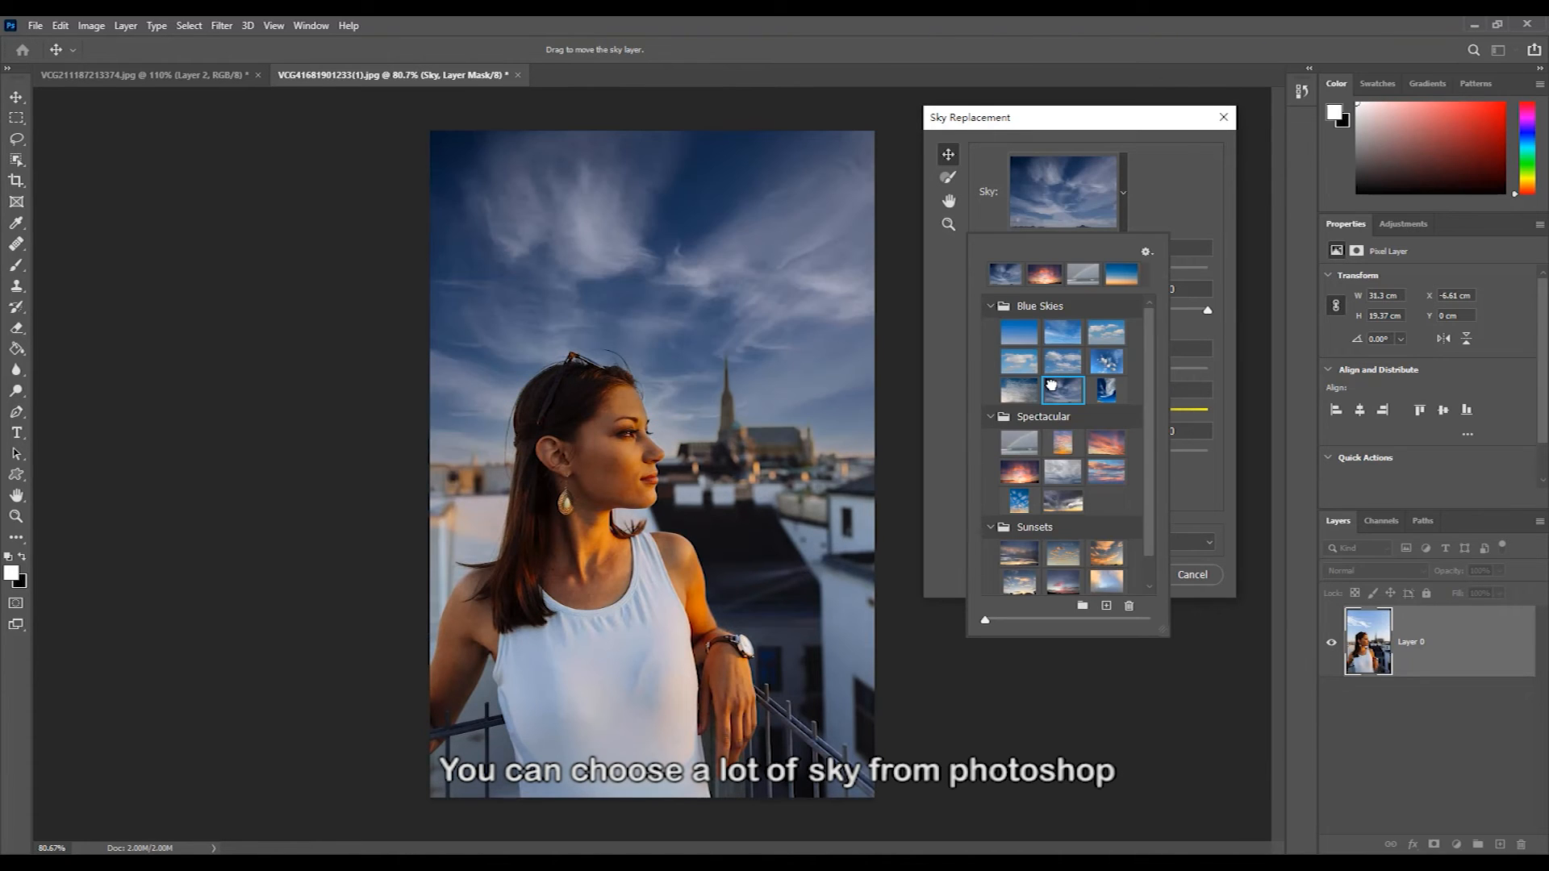
{"action": "left_click", "coordinate": [1058, 440]}
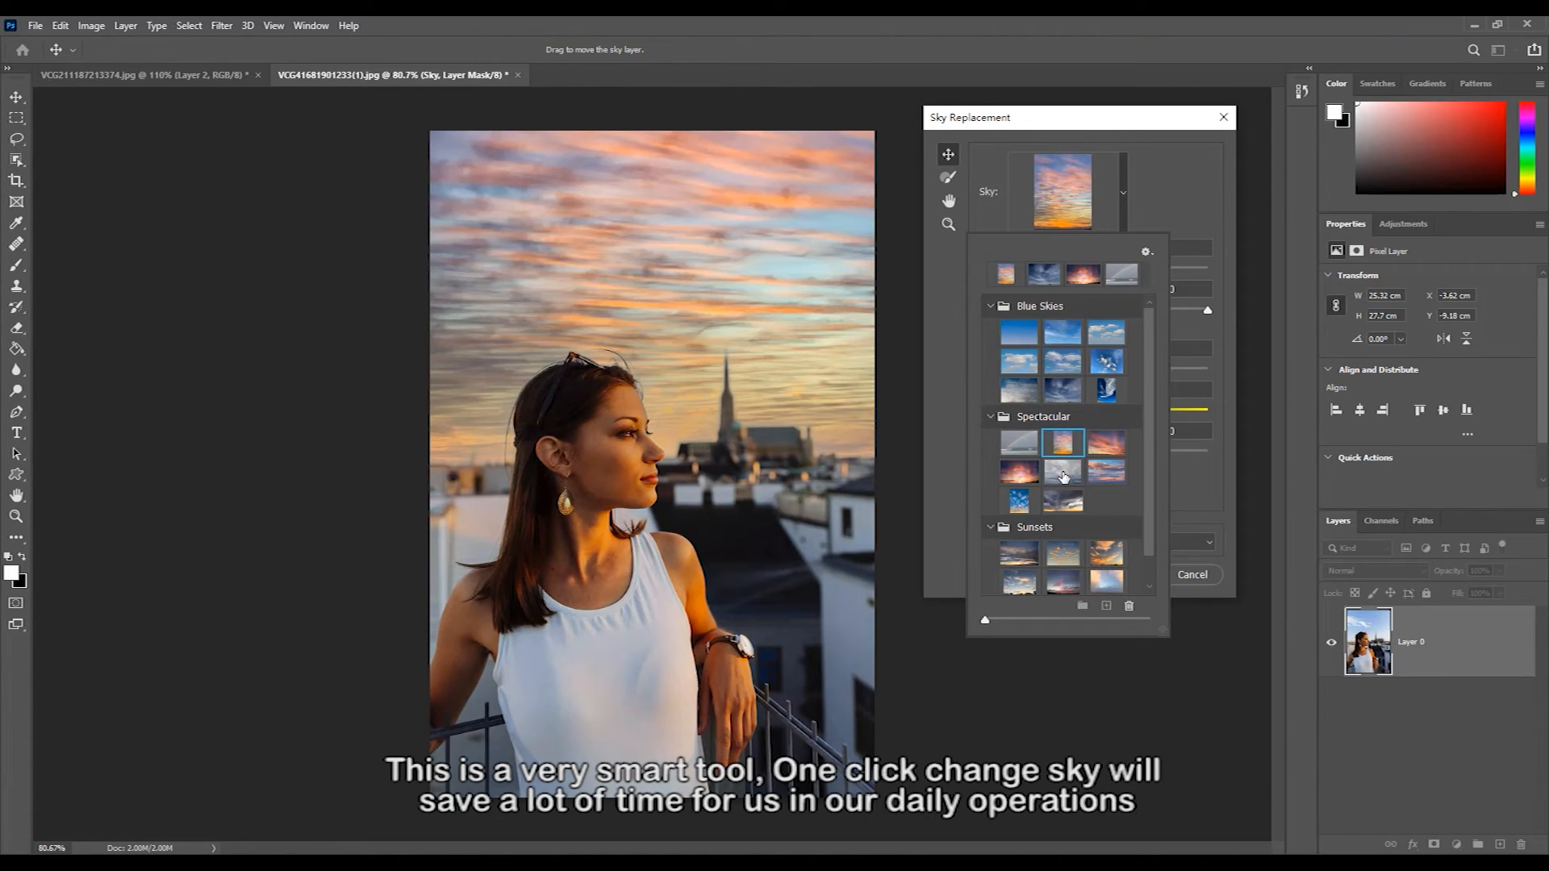
{"action": "left_click", "coordinate": [1063, 473]}
{"action": "left_click", "coordinate": [1063, 499]}
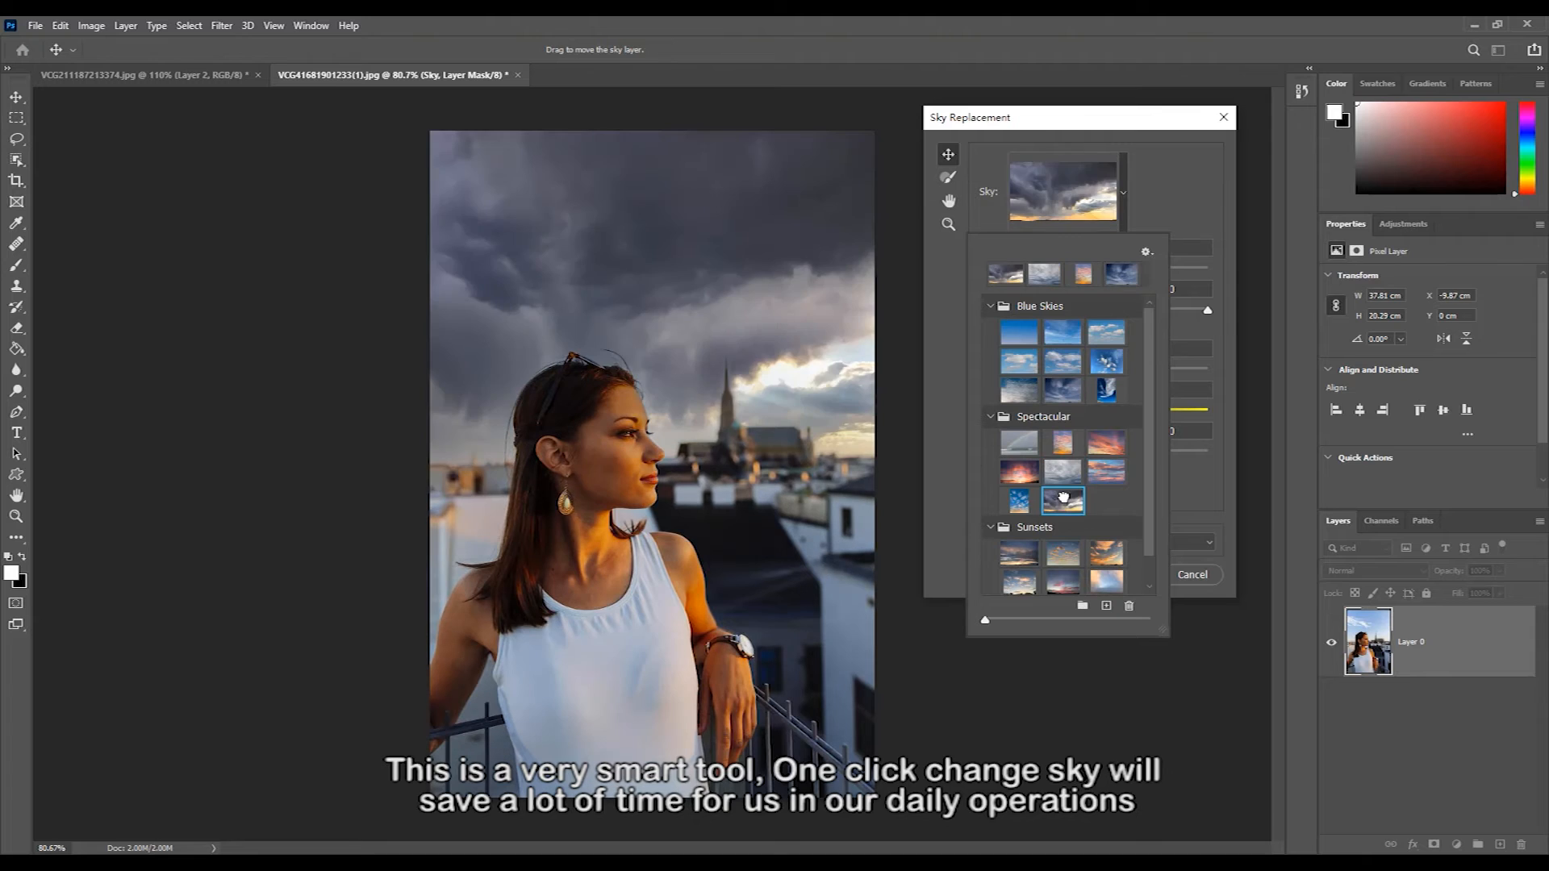
{"action": "left_click", "coordinate": [1065, 553]}
{"action": "scroll", "coordinate": [1067, 557], "scroll_direction": "down", "scroll_amount": 1}
{"action": "left_click", "coordinate": [1066, 556]}
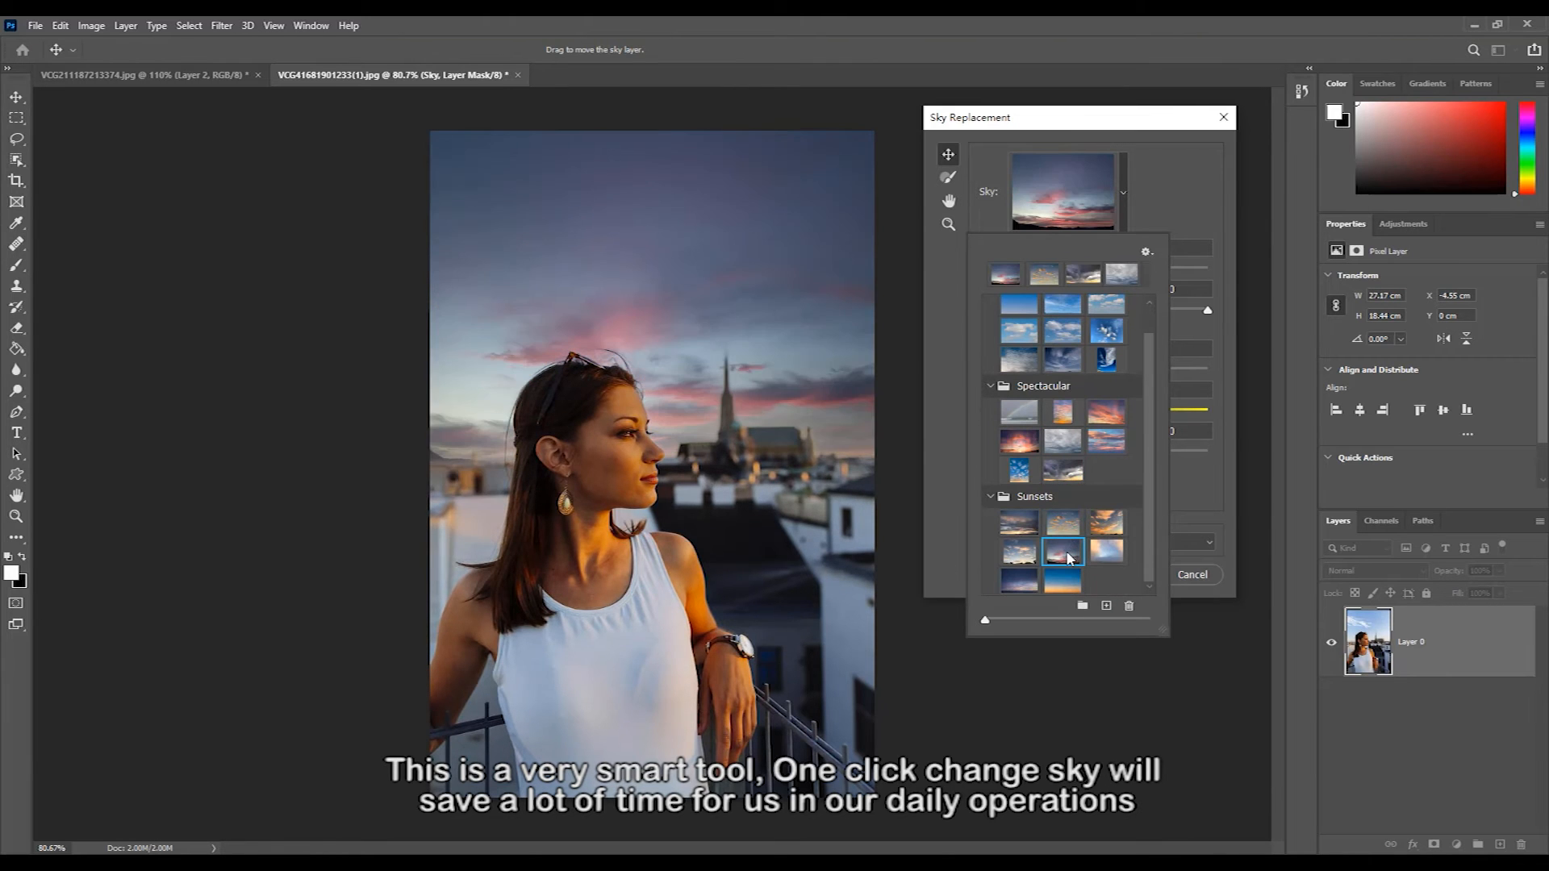
{"action": "left_click", "coordinate": [1062, 577]}
{"action": "left_click", "coordinate": [1015, 579]}
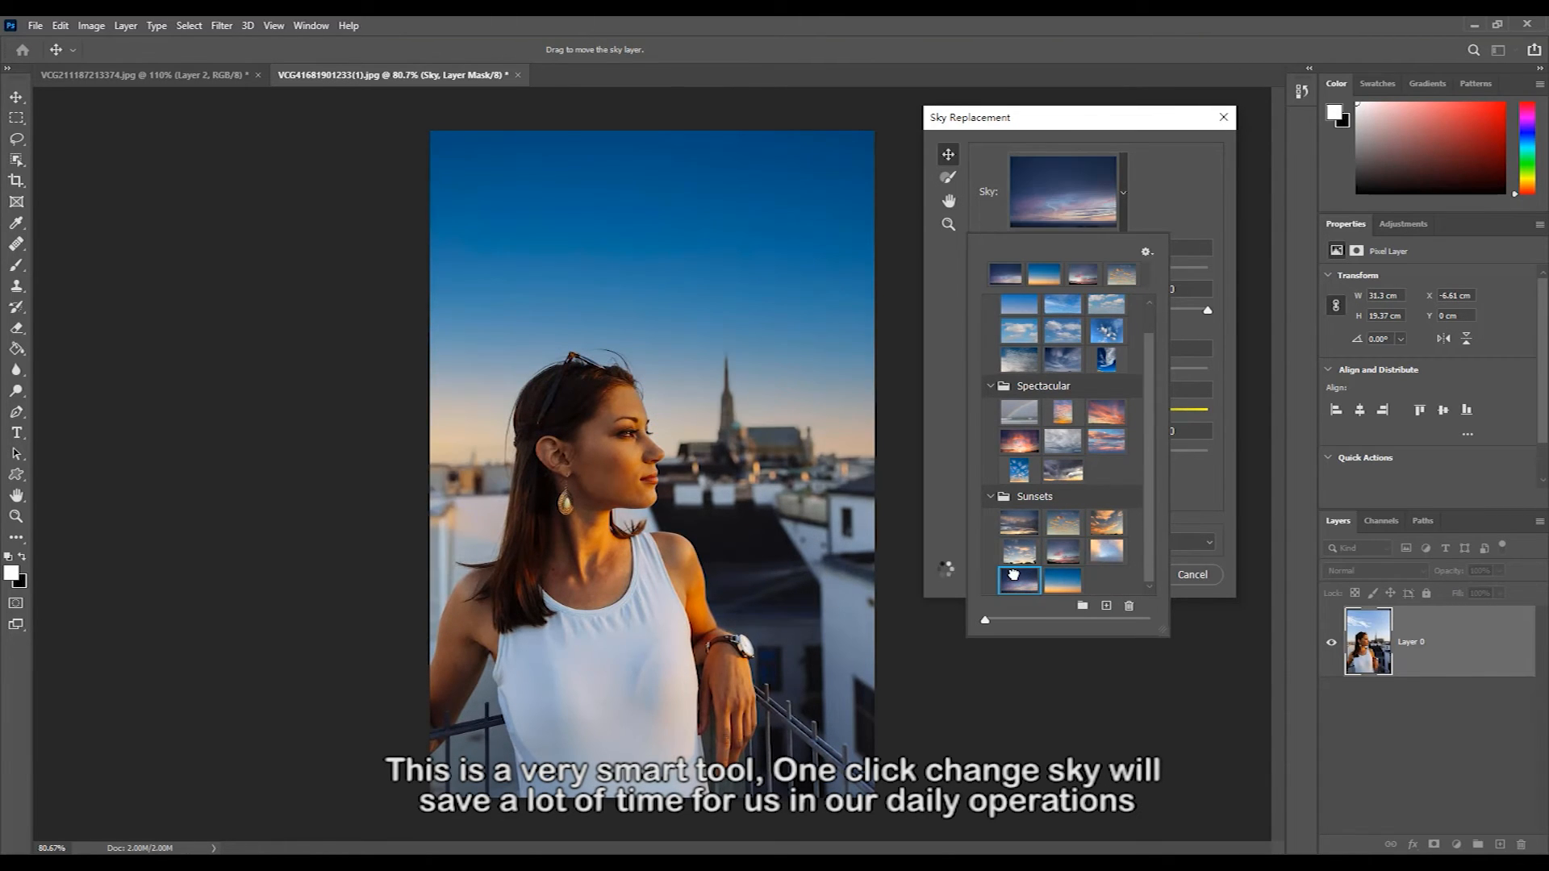
{"action": "left_click", "coordinate": [1015, 553]}
{"action": "left_click", "coordinate": [1019, 522]}
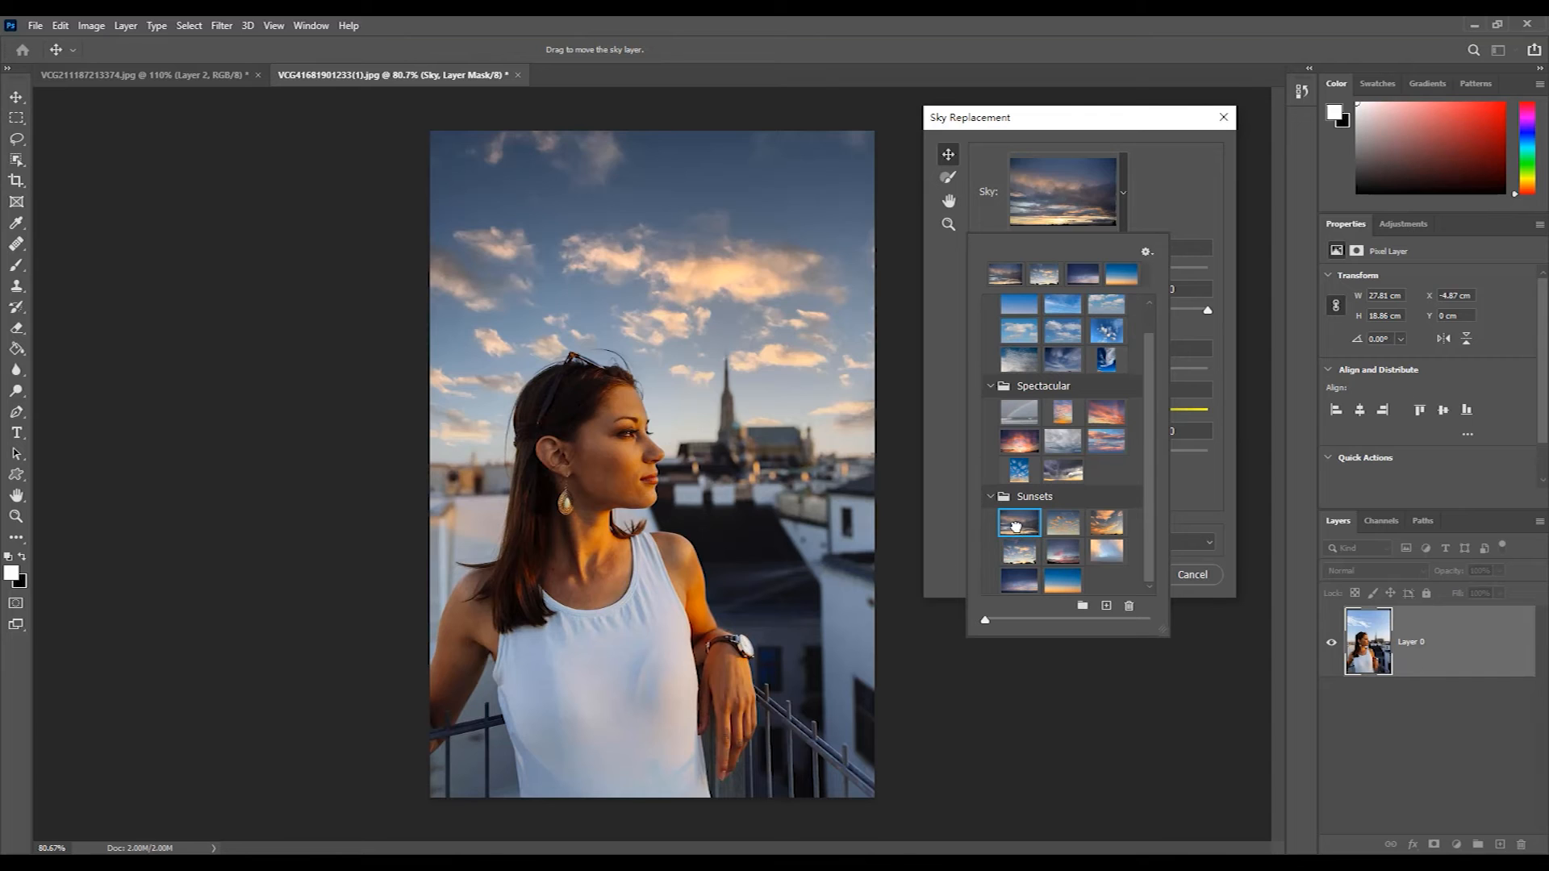
{"action": "left_click", "coordinate": [1021, 451]}
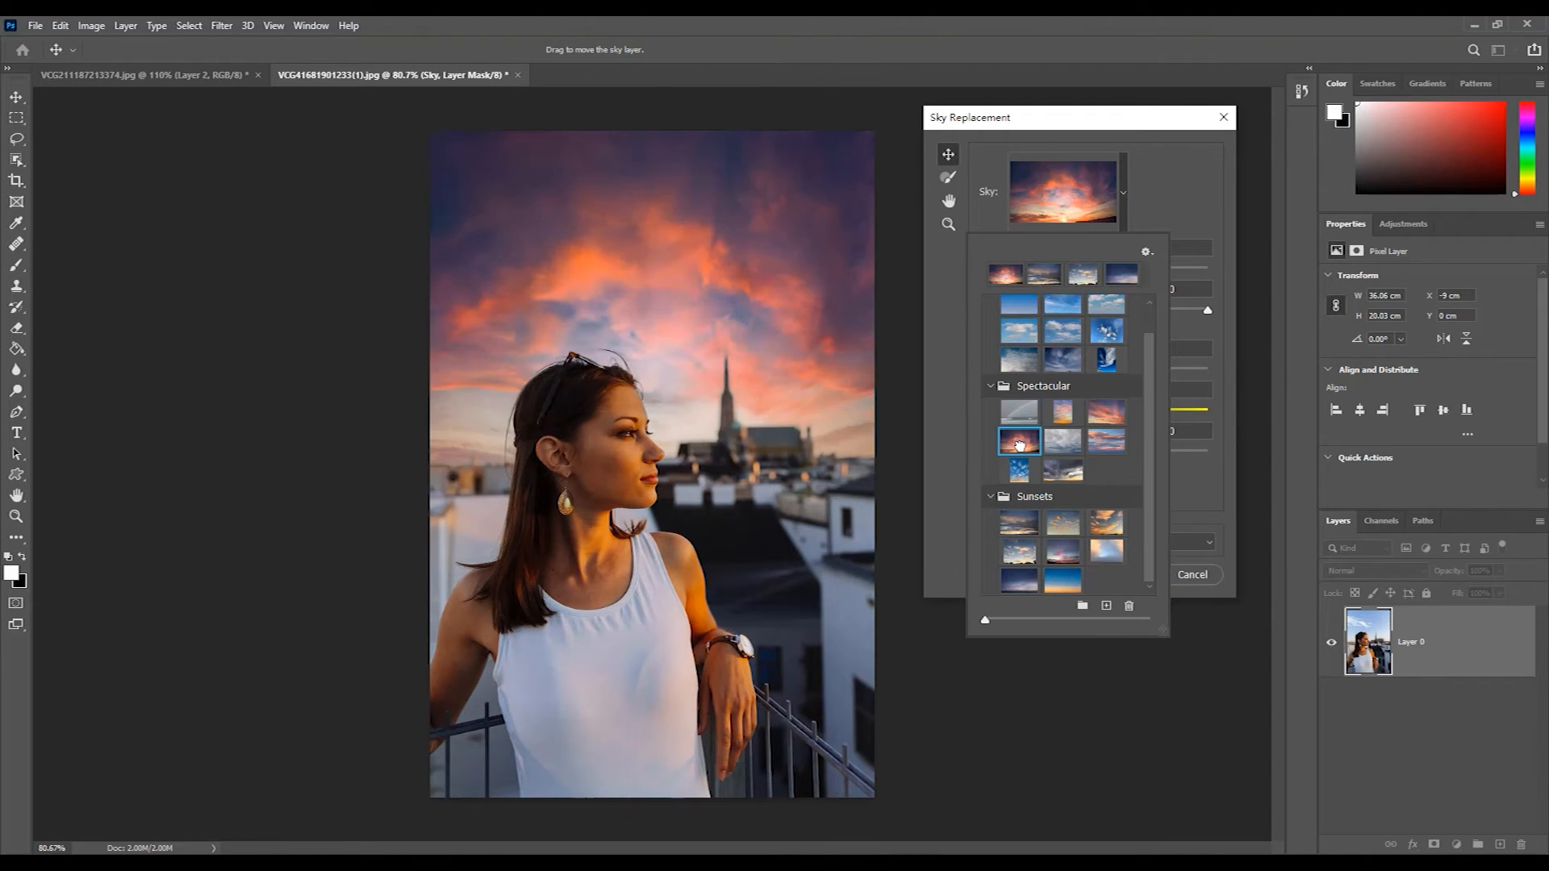
{"action": "left_click", "coordinate": [950, 449]}
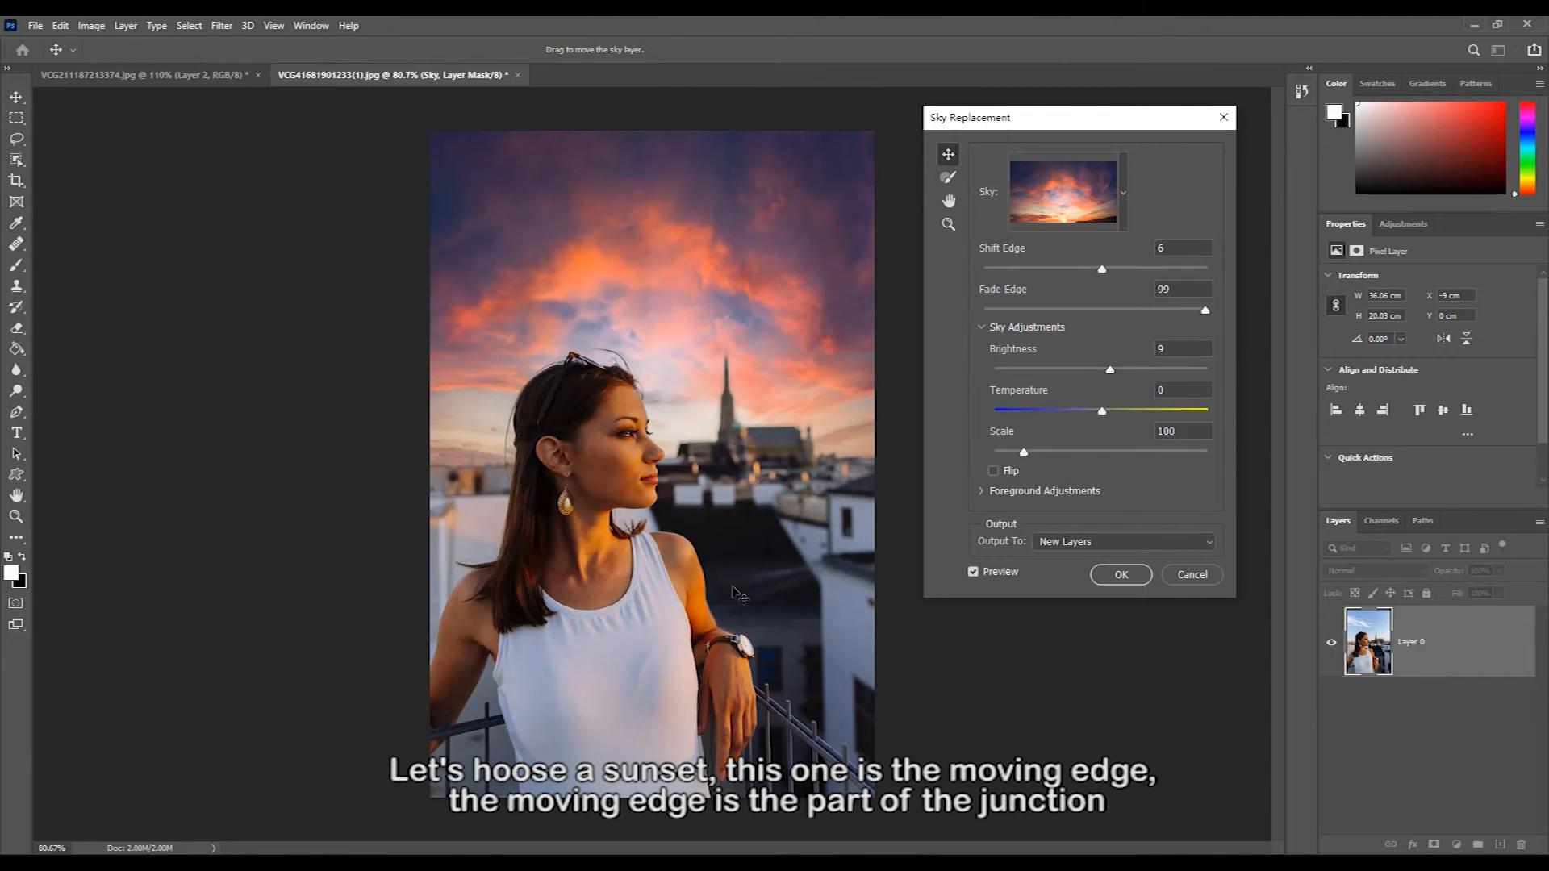
Set the replacement sky's brightness to 15 and its temperature to -40
{"action": "left_click_drag", "start_coordinate": [1124, 374], "coordinate": [1142, 374]}
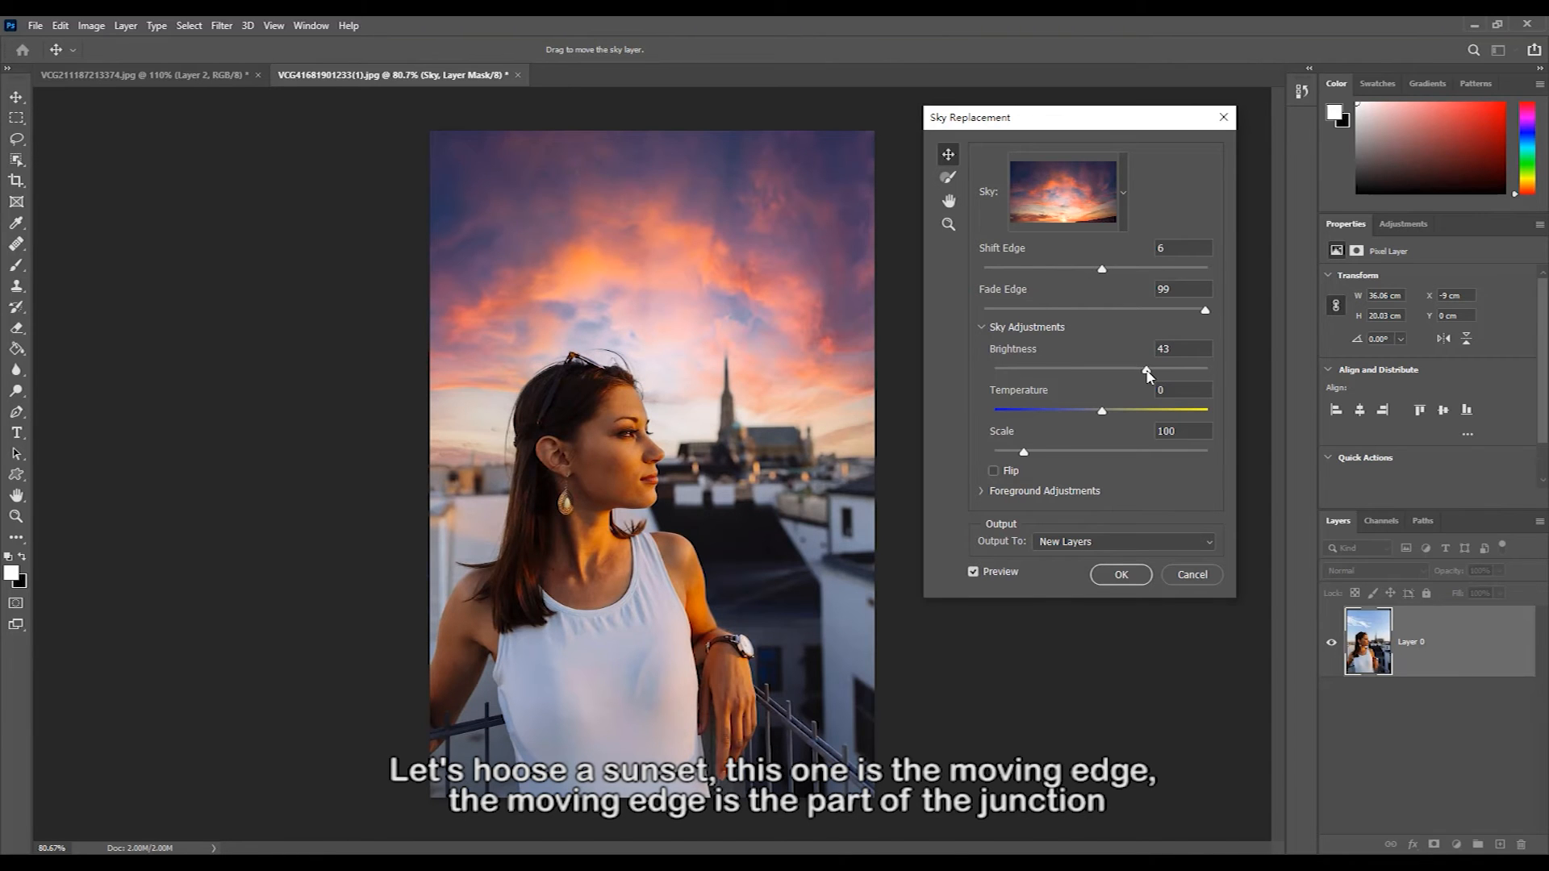
{"action": "left_click_drag", "start_coordinate": [1131, 372], "coordinate": [1119, 372]}
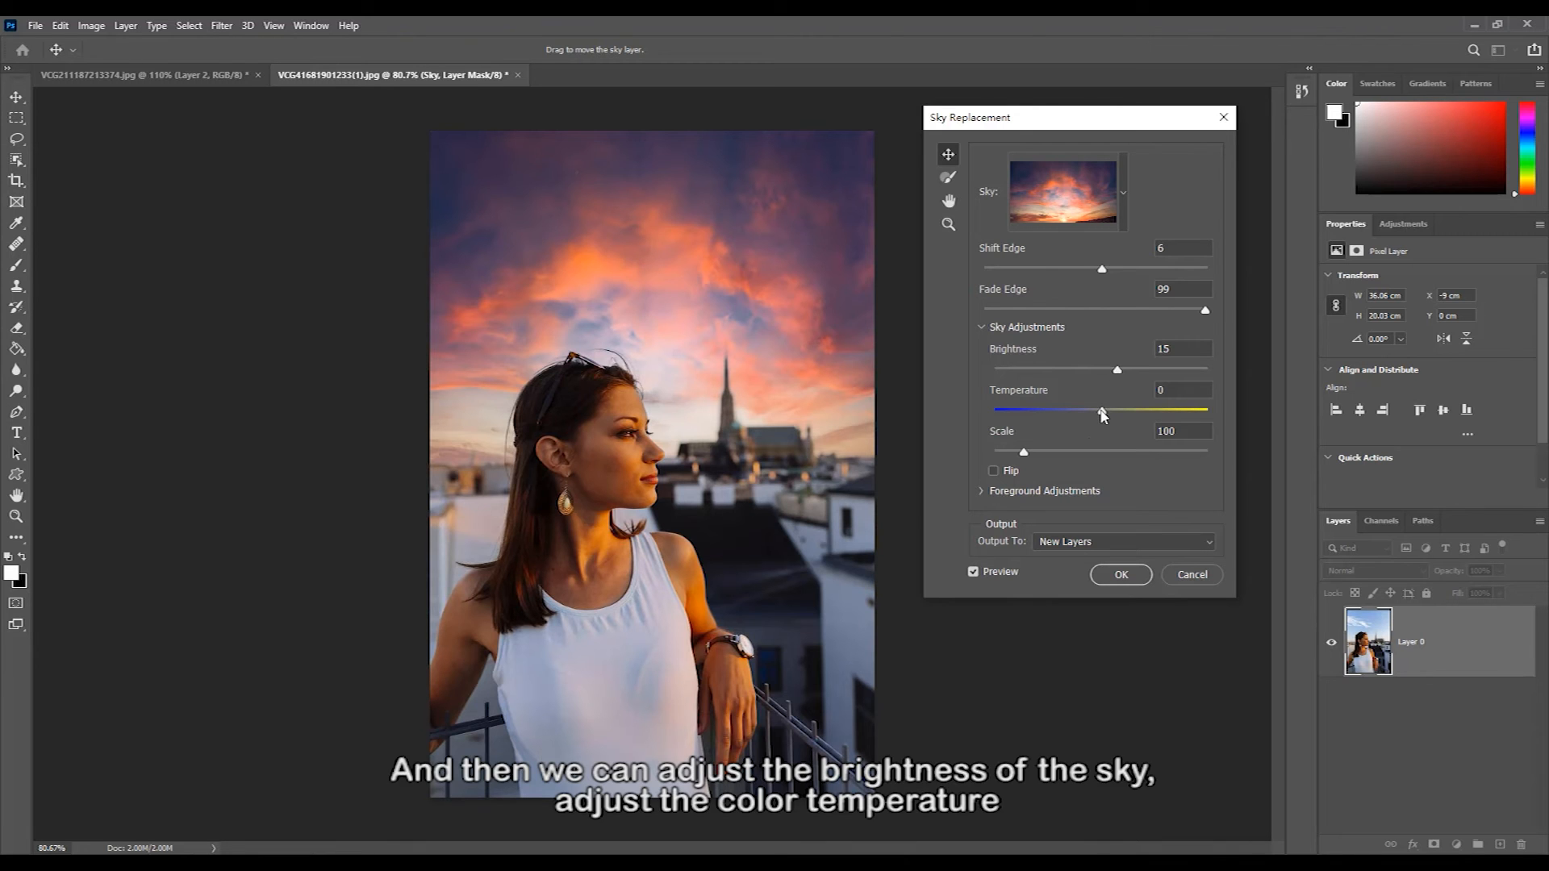
{"action": "left_click_drag", "start_coordinate": [1110, 410], "coordinate": [1147, 414]}
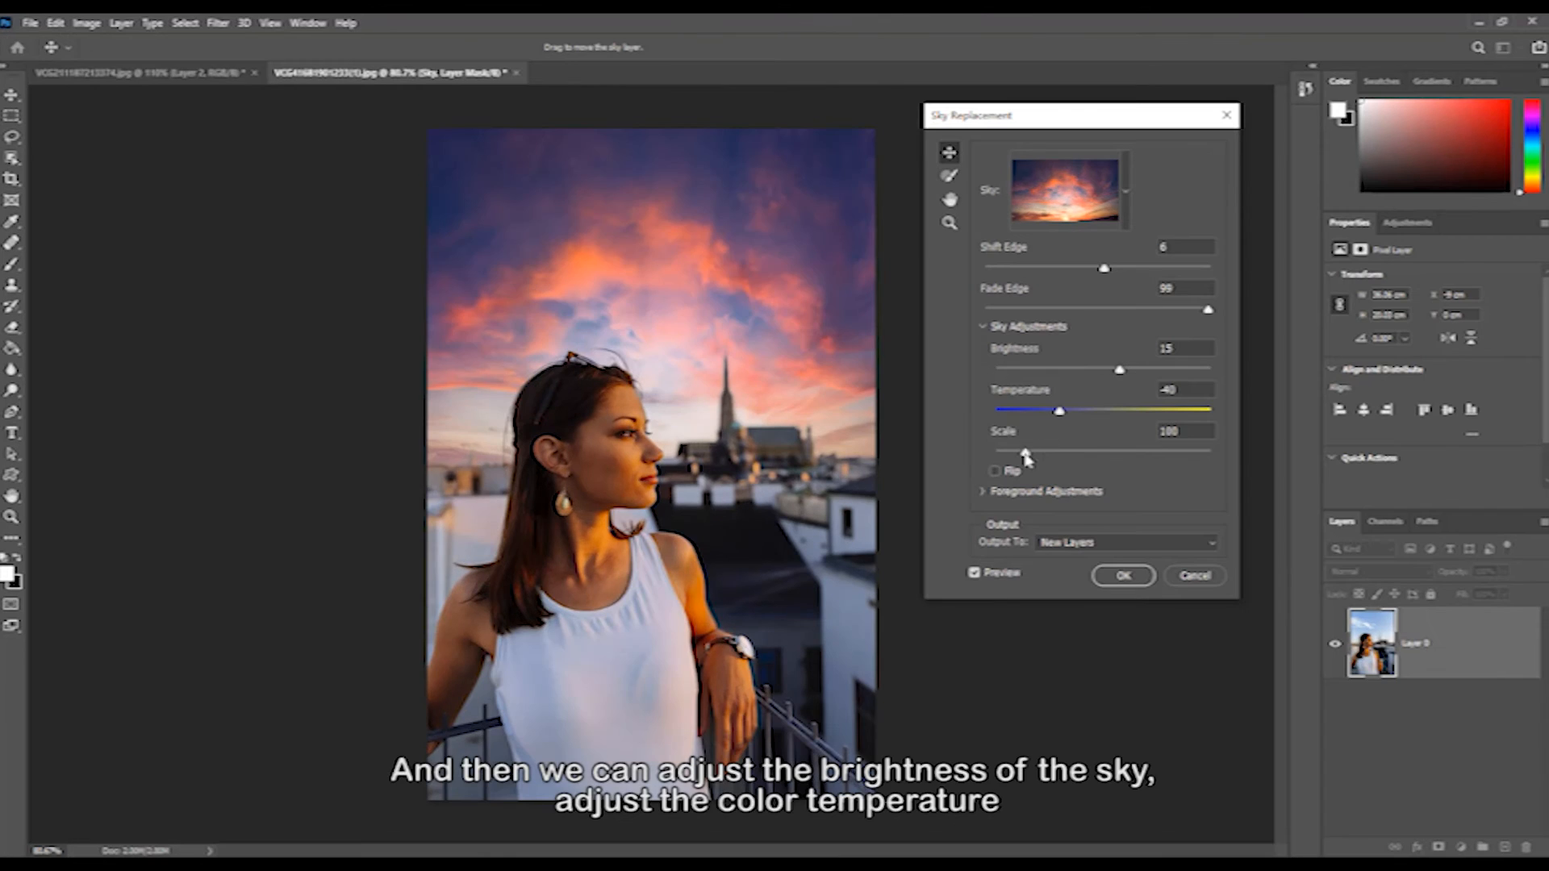
Set the replacement sky's scale to 119, shift the sky slightly left and up, and apply it as new layers
{"action": "mouse_move", "coordinate": [1025, 453]}
{"action": "left_mouse_down"}
{"action": "mouse_move", "coordinate": [1134, 457]}
{"action": "mouse_move", "coordinate": [1031, 460]}
{"action": "left_mouse_up"}
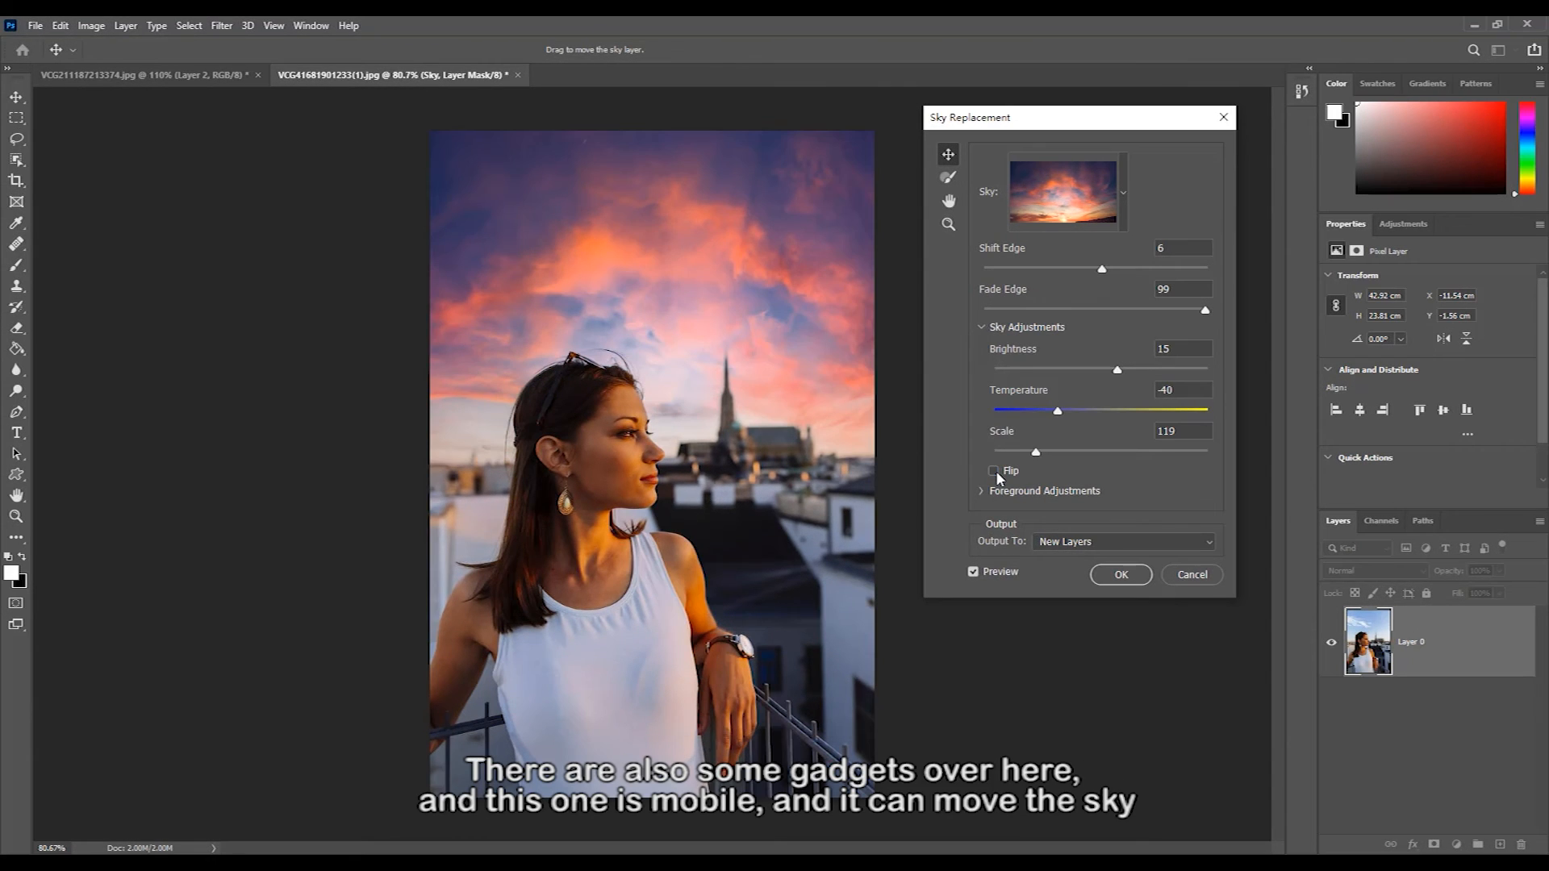
{"action": "mouse_move", "coordinate": [817, 281]}
{"action": "left_mouse_down"}
{"action": "mouse_move", "coordinate": [794, 245]}
{"action": "mouse_move", "coordinate": [820, 207]}
{"action": "mouse_move", "coordinate": [820, 225]}
{"action": "mouse_move", "coordinate": [782, 162]}
{"action": "mouse_move", "coordinate": [792, 276]}
{"action": "mouse_move", "coordinate": [776, 288]}
{"action": "mouse_move", "coordinate": [781, 256]}
{"action": "mouse_move", "coordinate": [794, 283]}
{"action": "left_mouse_up"}
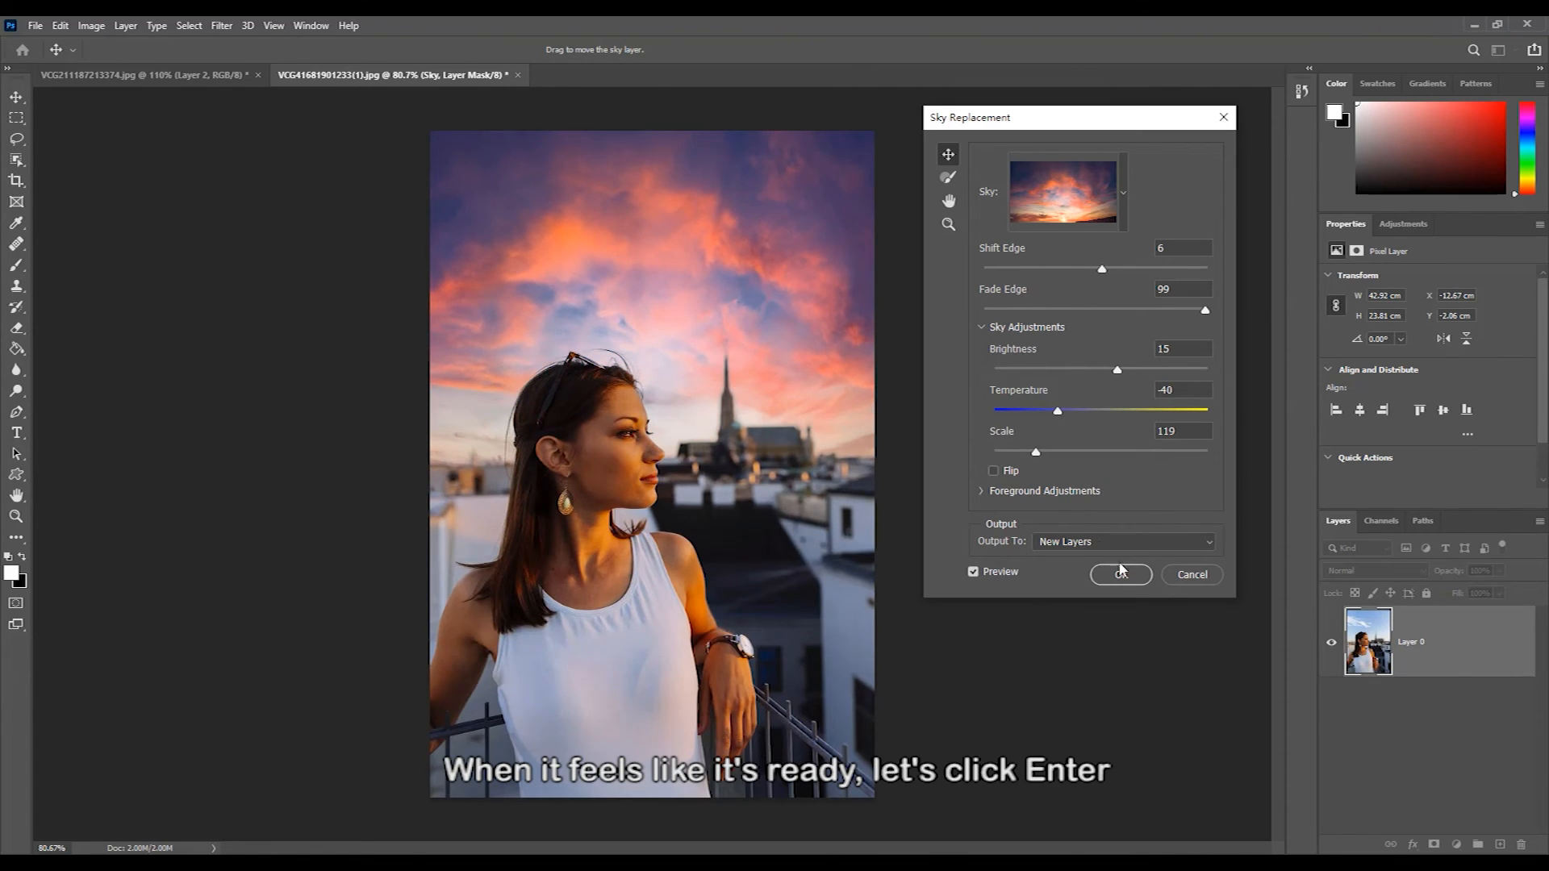
{"action": "left_click", "coordinate": [1122, 575]}
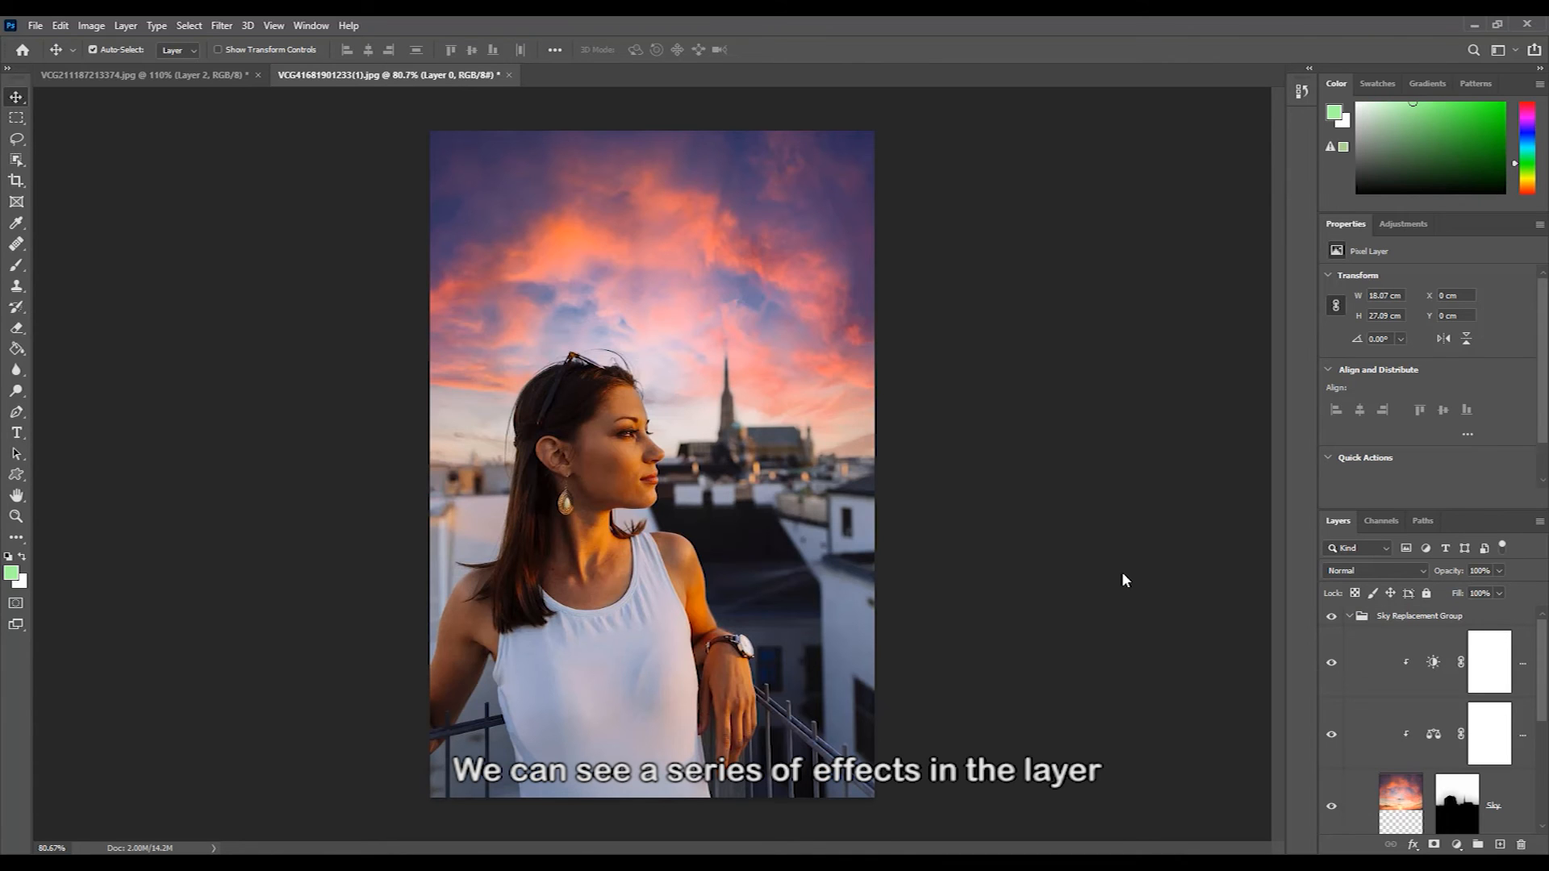
Collapse the Sky Replacement Group and toggle its visibility to compare the portrait with and without the new sky
{"action": "scroll", "coordinate": [1400, 683], "scroll_direction": "down", "scroll_amount": 2}
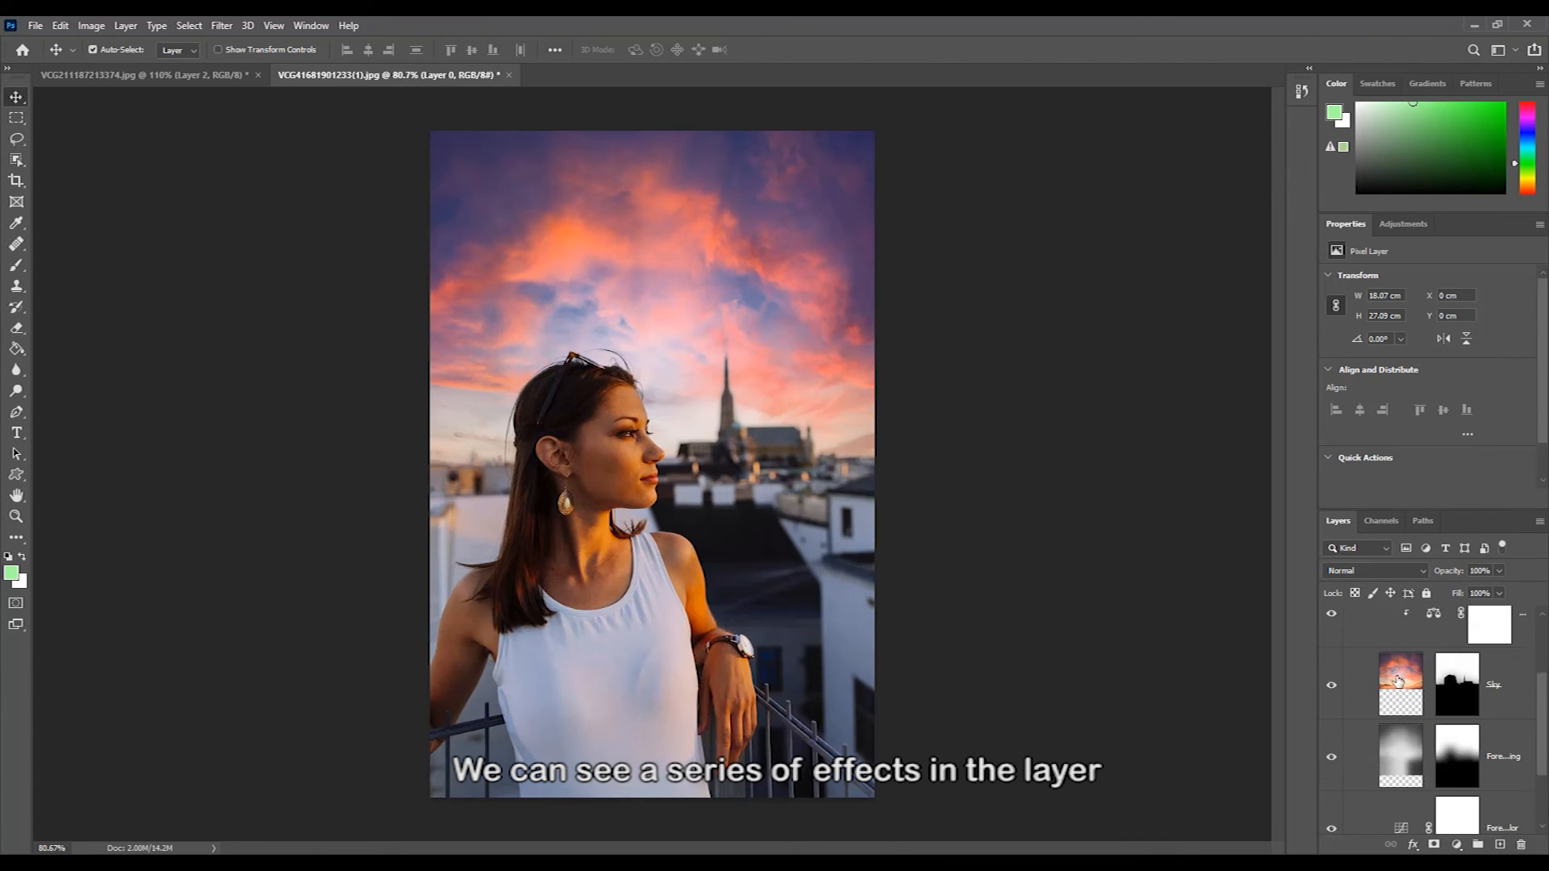
{"action": "scroll", "coordinate": [1399, 681], "scroll_direction": "down", "scroll_amount": 2}
{"action": "scroll", "coordinate": [1398, 678], "scroll_direction": "up", "scroll_amount": 4}
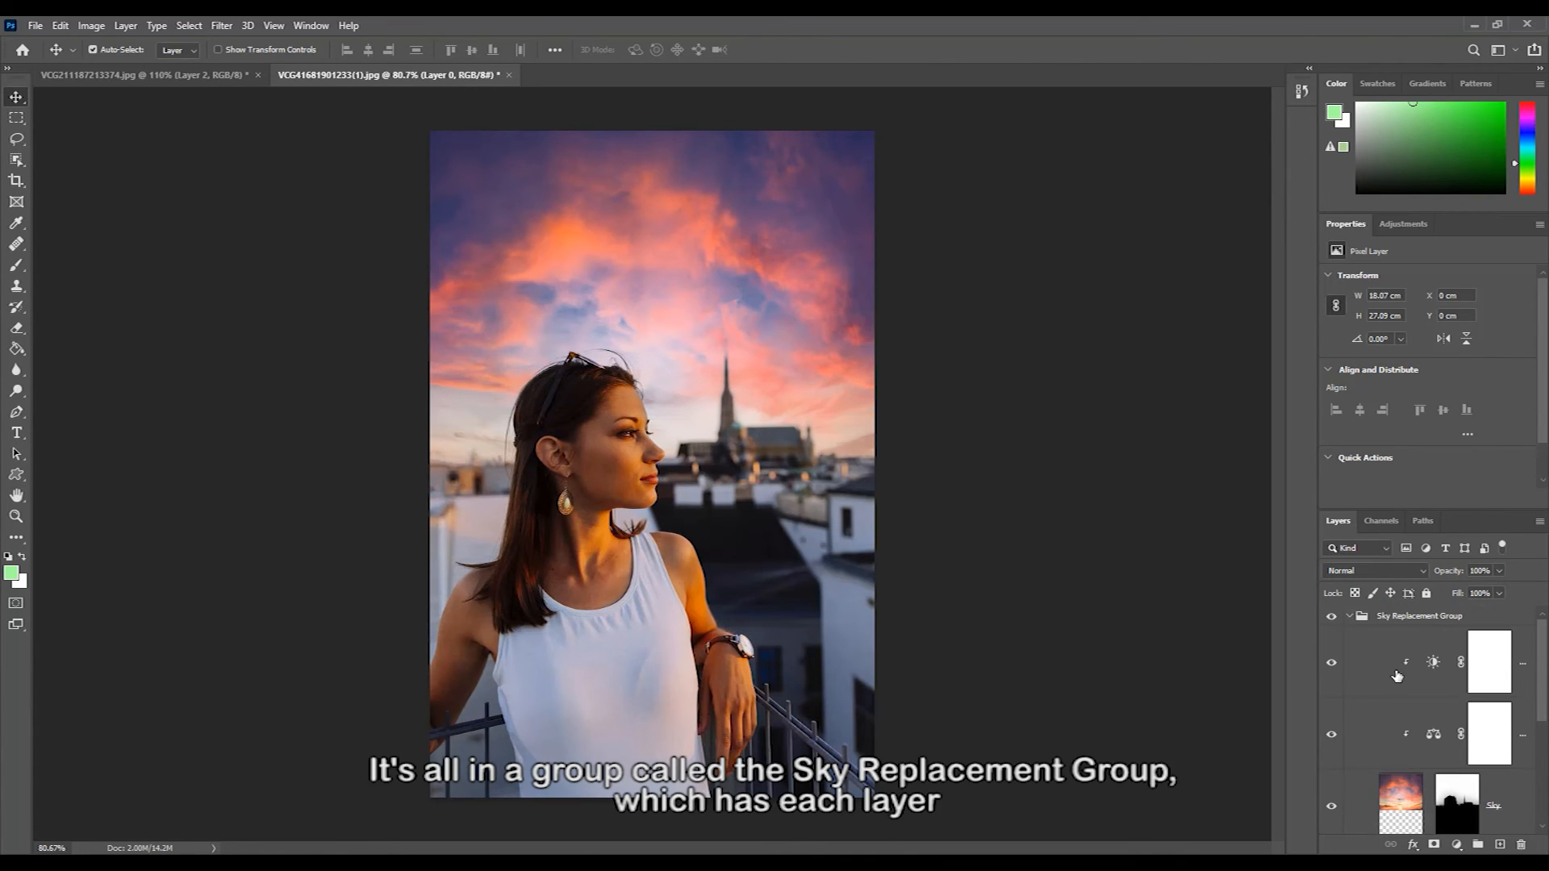
{"action": "left_click", "coordinate": [1350, 617]}
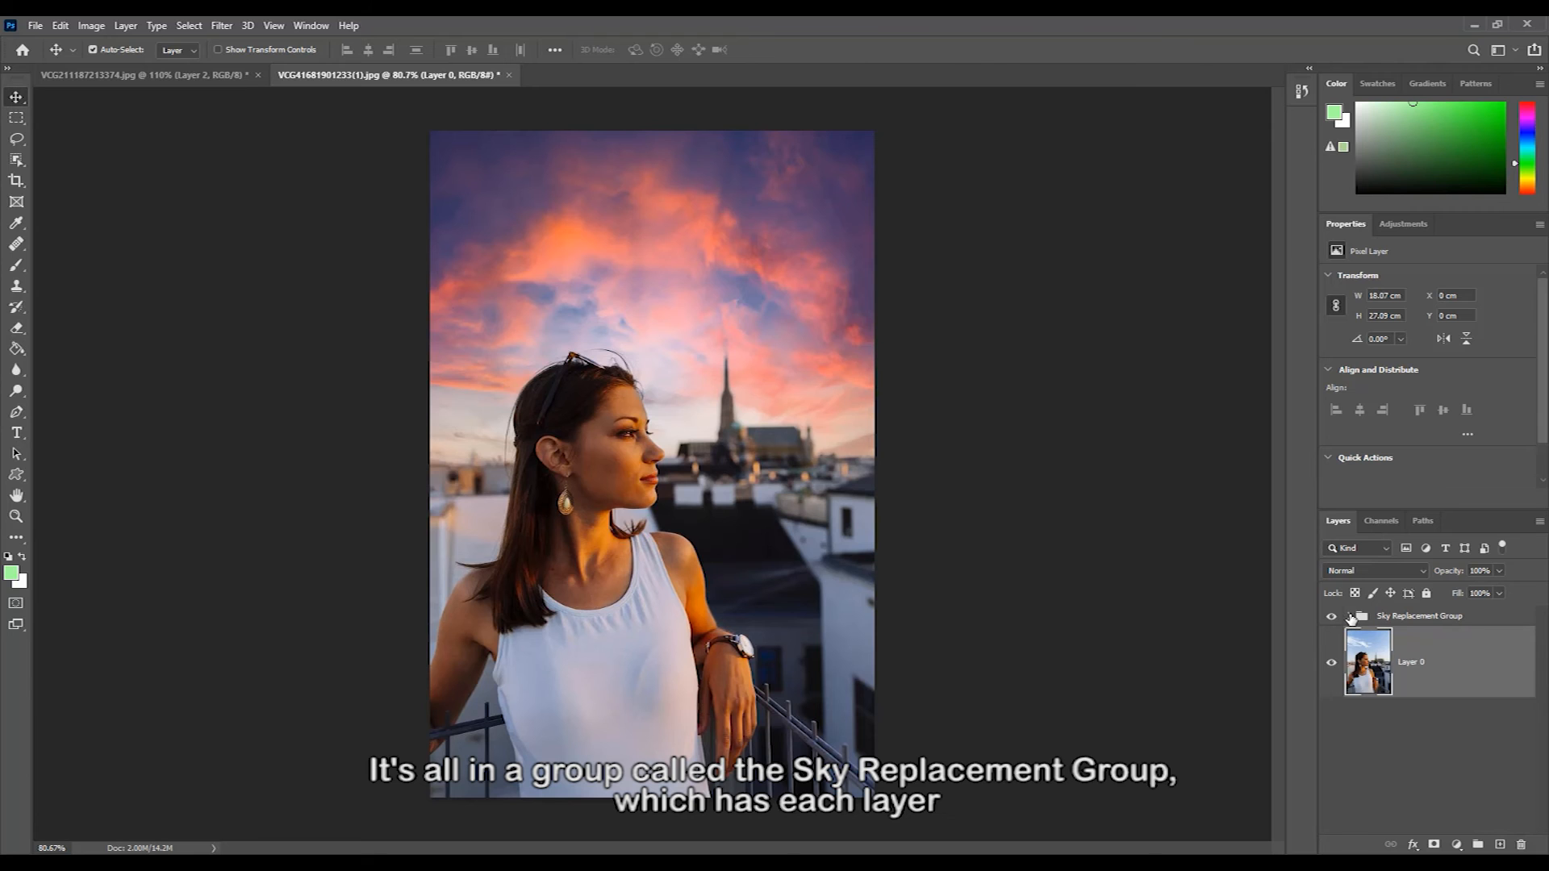
{"action": "left_click", "coordinate": [1332, 616]}
{"action": "left_click", "coordinate": [1333, 616]}
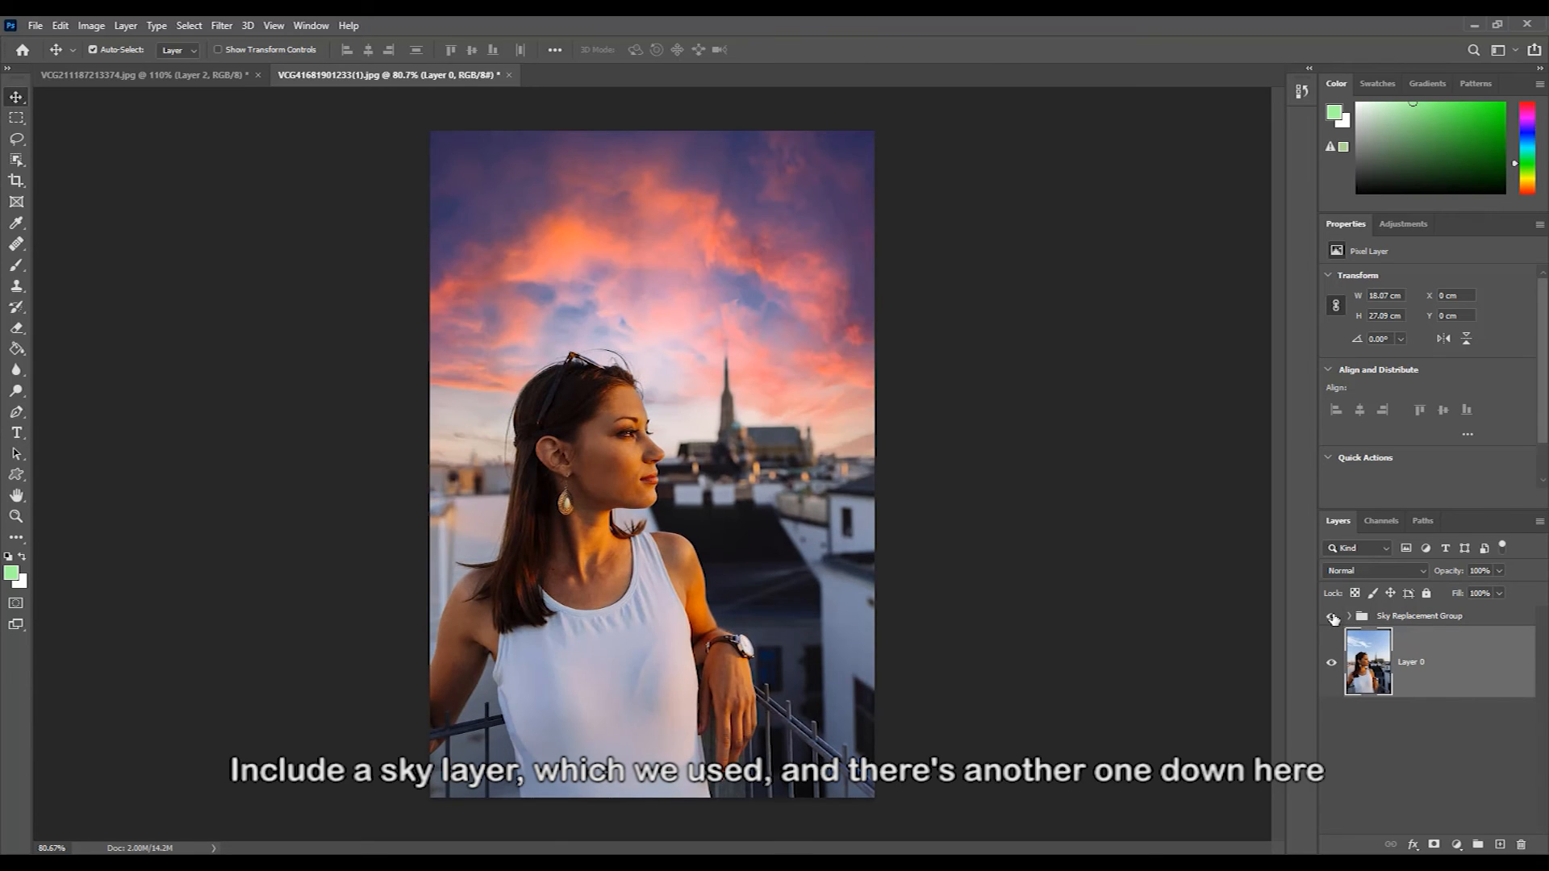
{"action": "left_click", "coordinate": [1333, 617]}
{"action": "left_click", "coordinate": [1333, 617]}
{"action": "left_click", "coordinate": [1334, 618]}
Expand the Sky Replacement Group and review its adjustment, sky and foreground layers
{"action": "left_click", "coordinate": [1352, 616]}
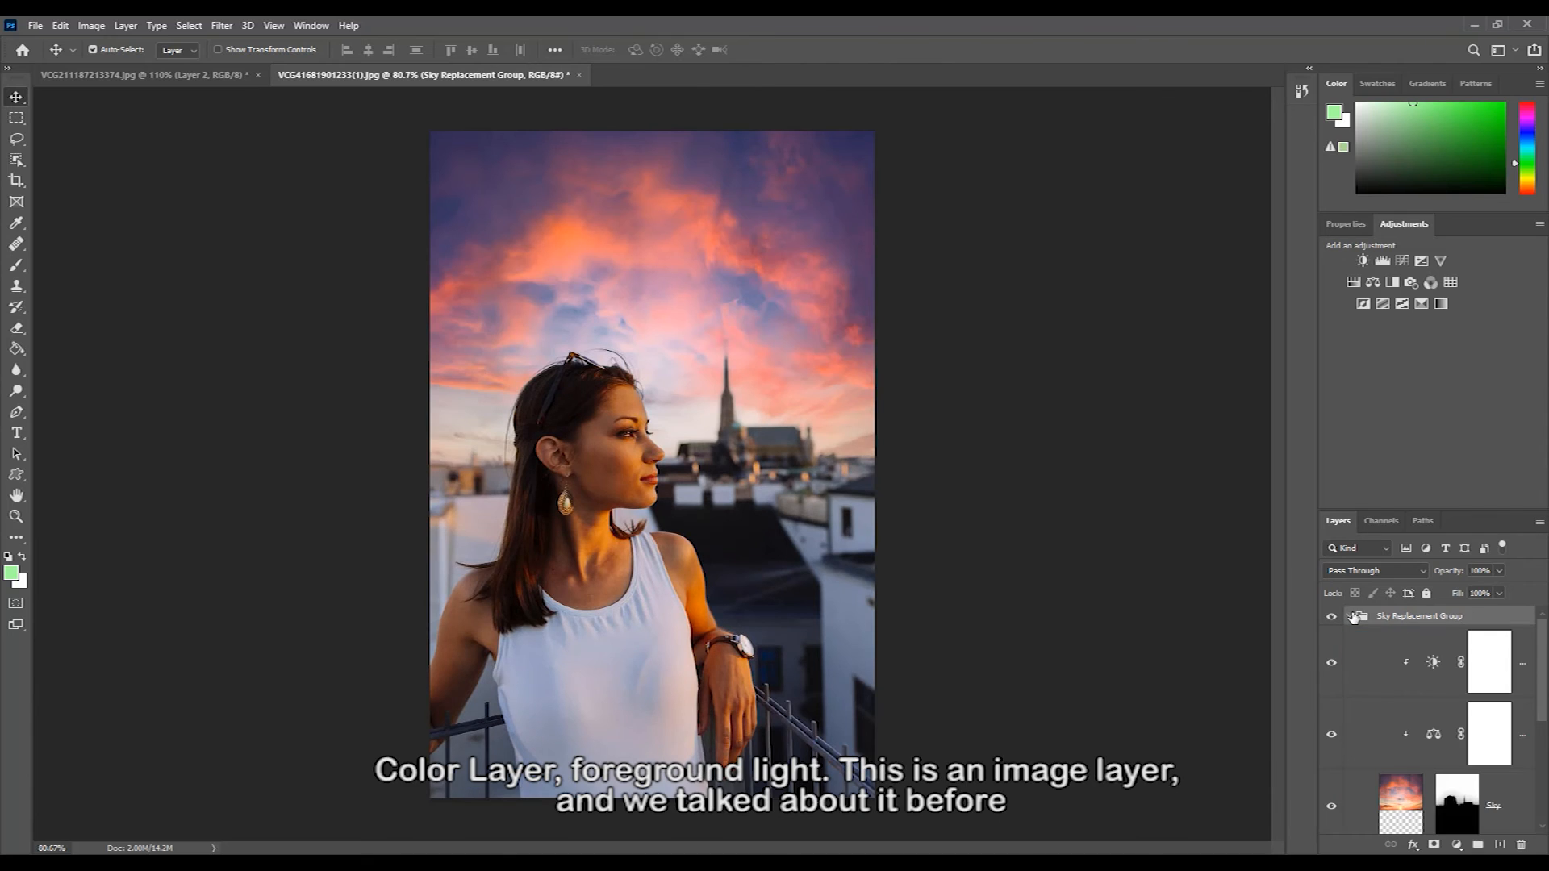
{"action": "scroll", "coordinate": [1384, 679], "scroll_direction": "down", "scroll_amount": 3}
{"action": "scroll", "coordinate": [1395, 687], "scroll_direction": "down", "scroll_amount": 2}
{"action": "scroll", "coordinate": [1401, 695], "scroll_direction": "up", "scroll_amount": 3}
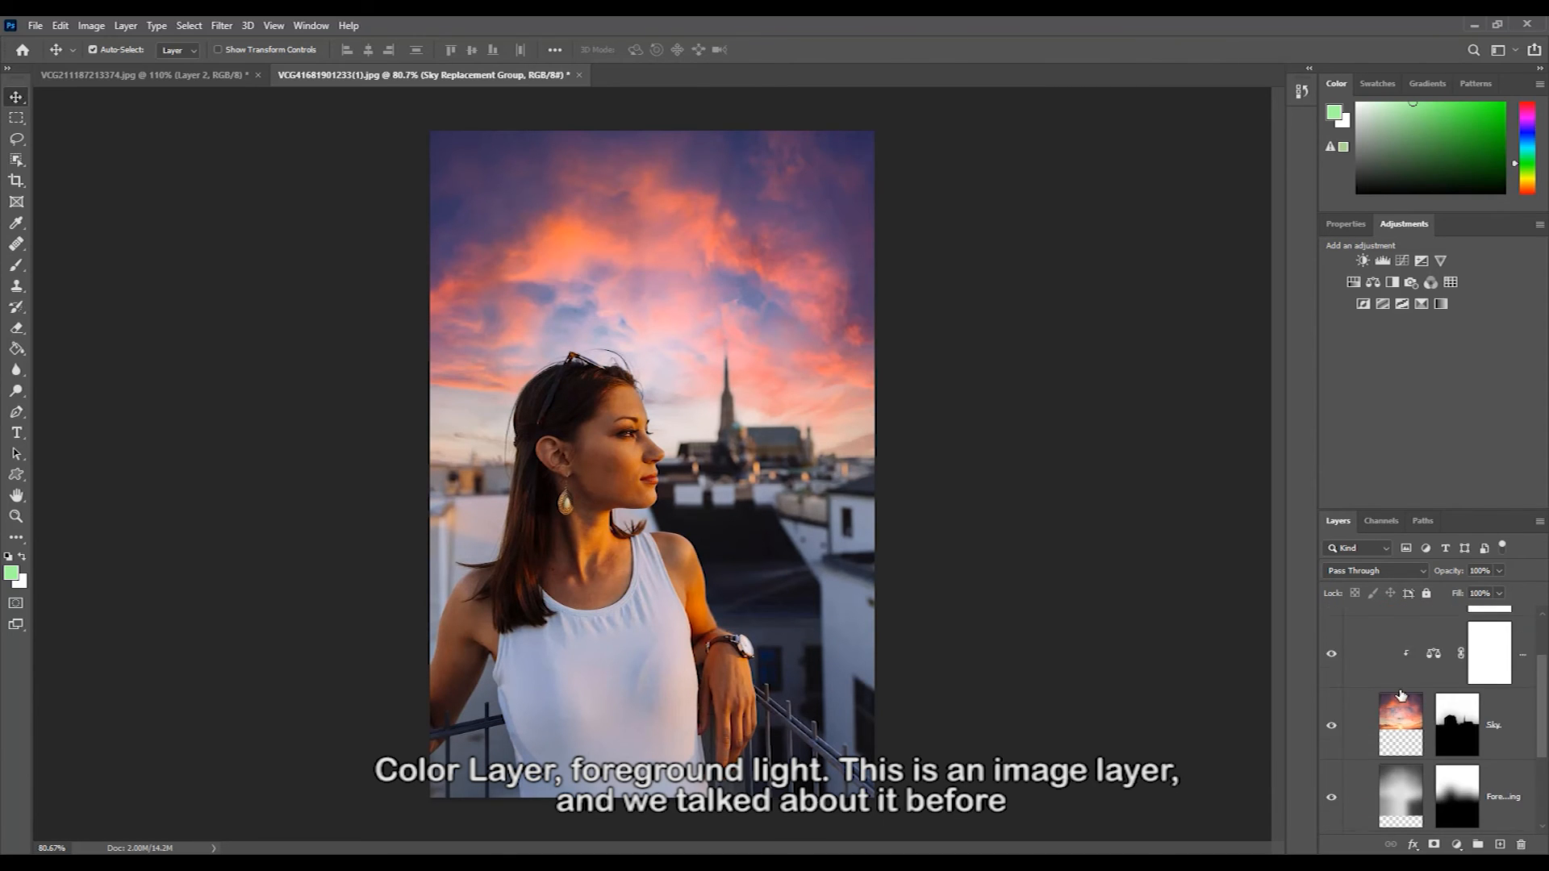
{"action": "scroll", "coordinate": [1401, 696], "scroll_direction": "up", "scroll_amount": 2}
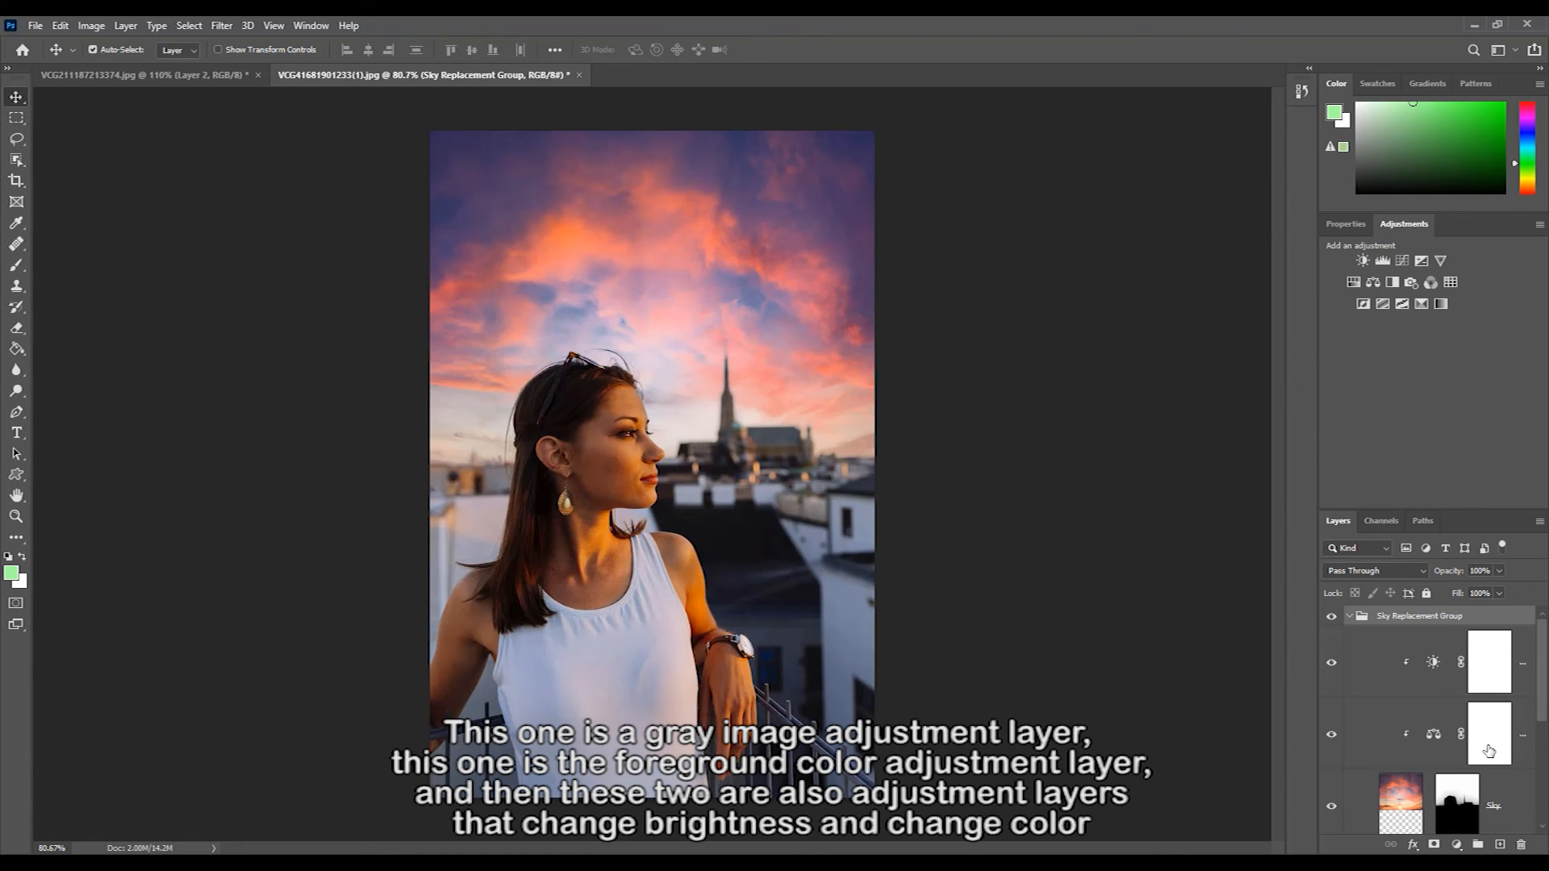
{"action": "scroll", "coordinate": [1489, 752], "scroll_direction": "down", "scroll_amount": 3}
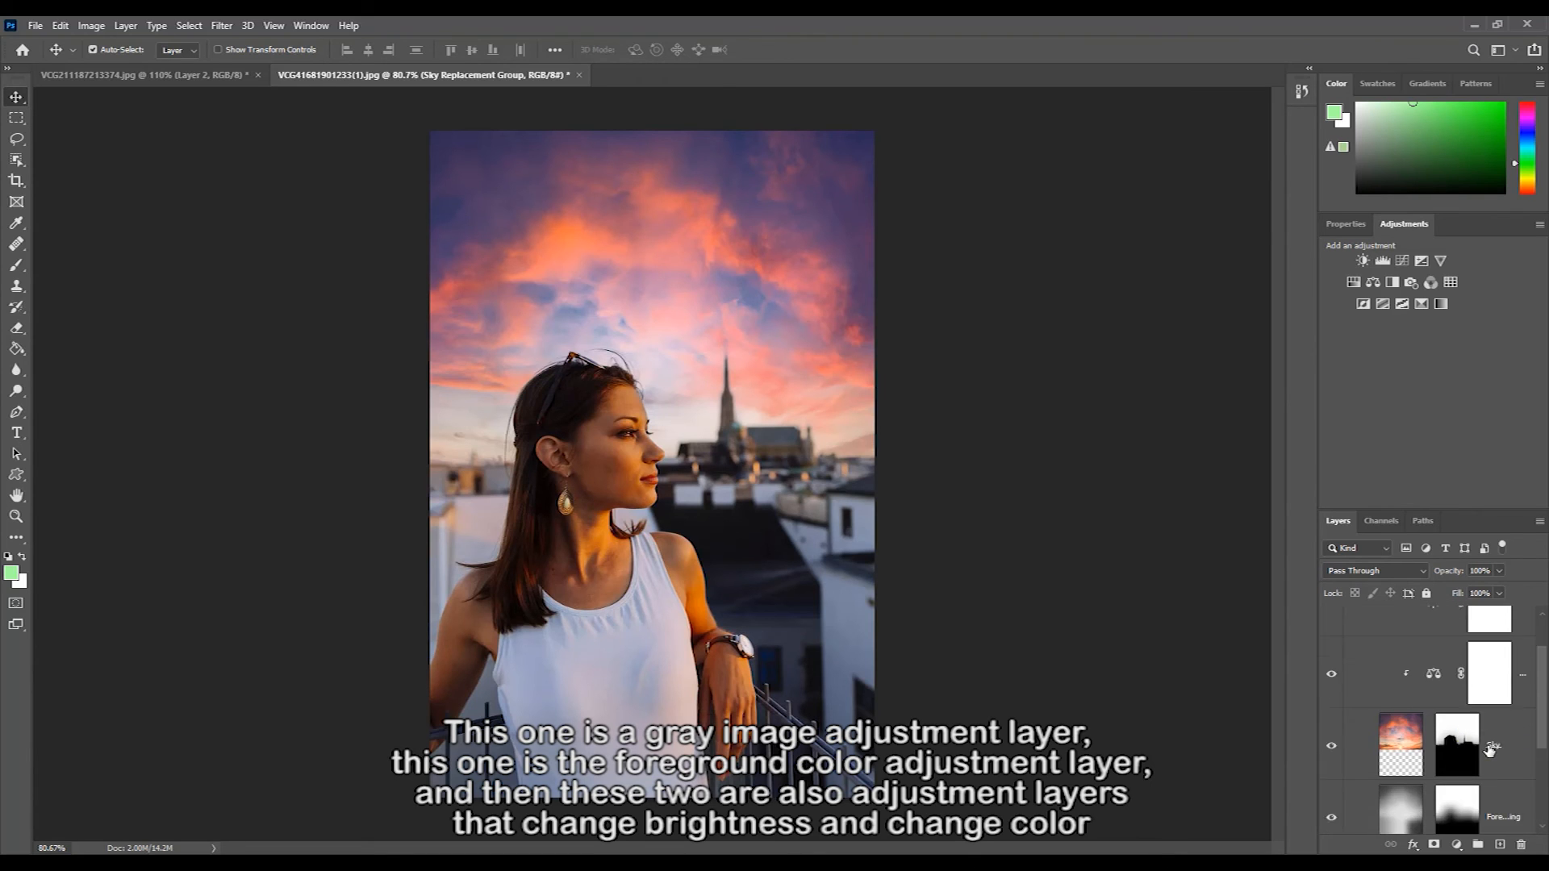
{"action": "scroll", "coordinate": [1489, 750], "scroll_direction": "down", "scroll_amount": 1}
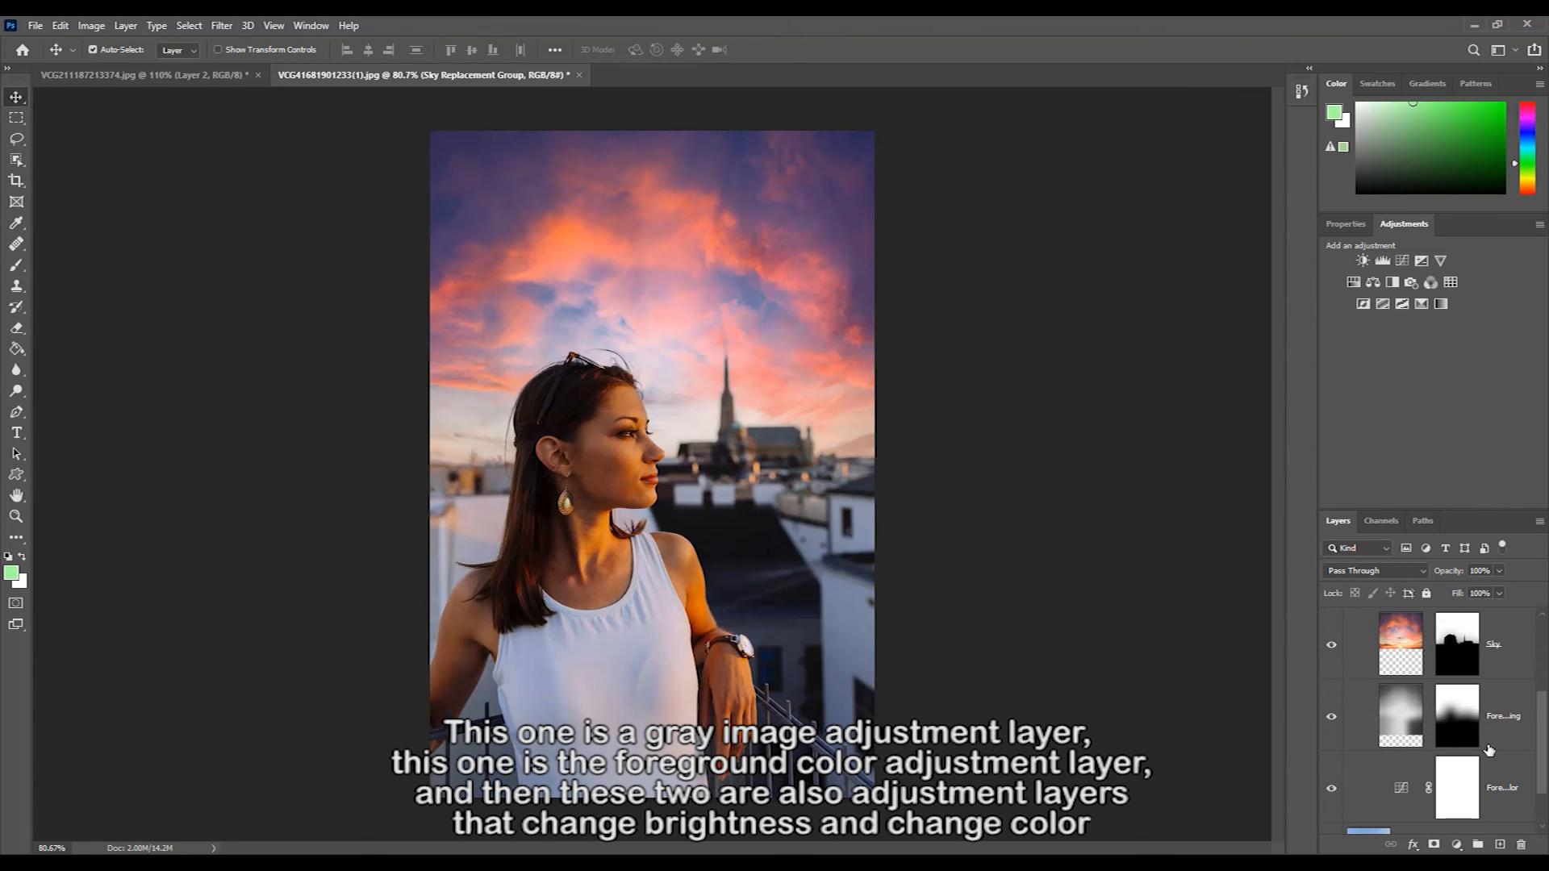
Brighten the foreground by raising the midpoint of the RGB curve on the Foreground Color layer
{"action": "scroll", "coordinate": [1489, 751], "scroll_direction": "down", "scroll_amount": 1}
{"action": "left_click", "coordinate": [1406, 755]}
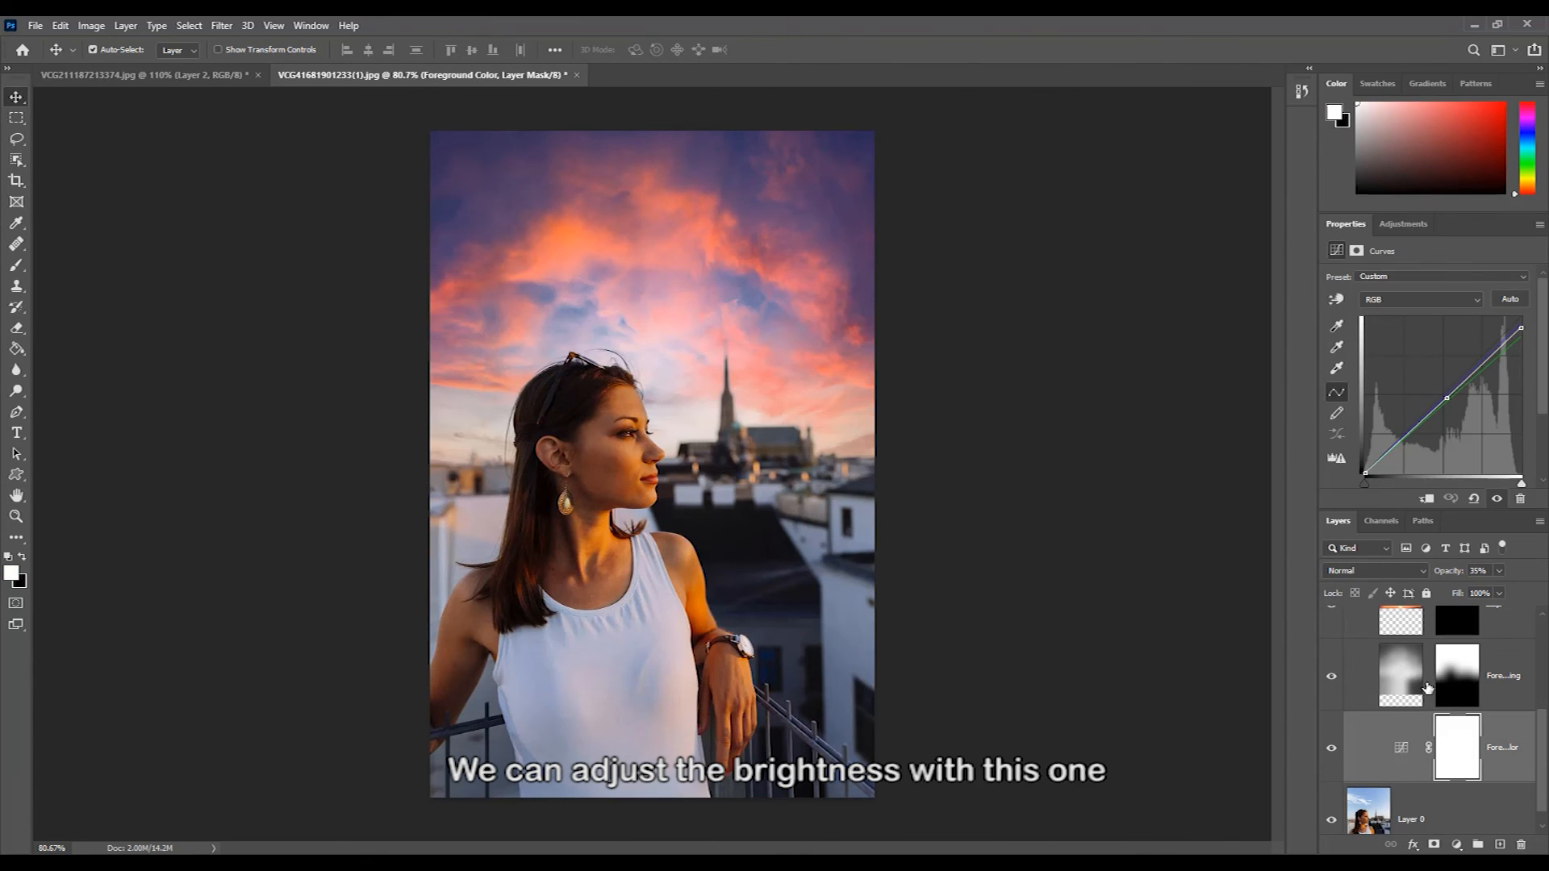
{"action": "mouse_move", "coordinate": [1447, 398]}
{"action": "left_mouse_down"}
{"action": "mouse_move", "coordinate": [1414, 345]}
{"action": "mouse_move", "coordinate": [1440, 386]}
{"action": "left_mouse_up"}
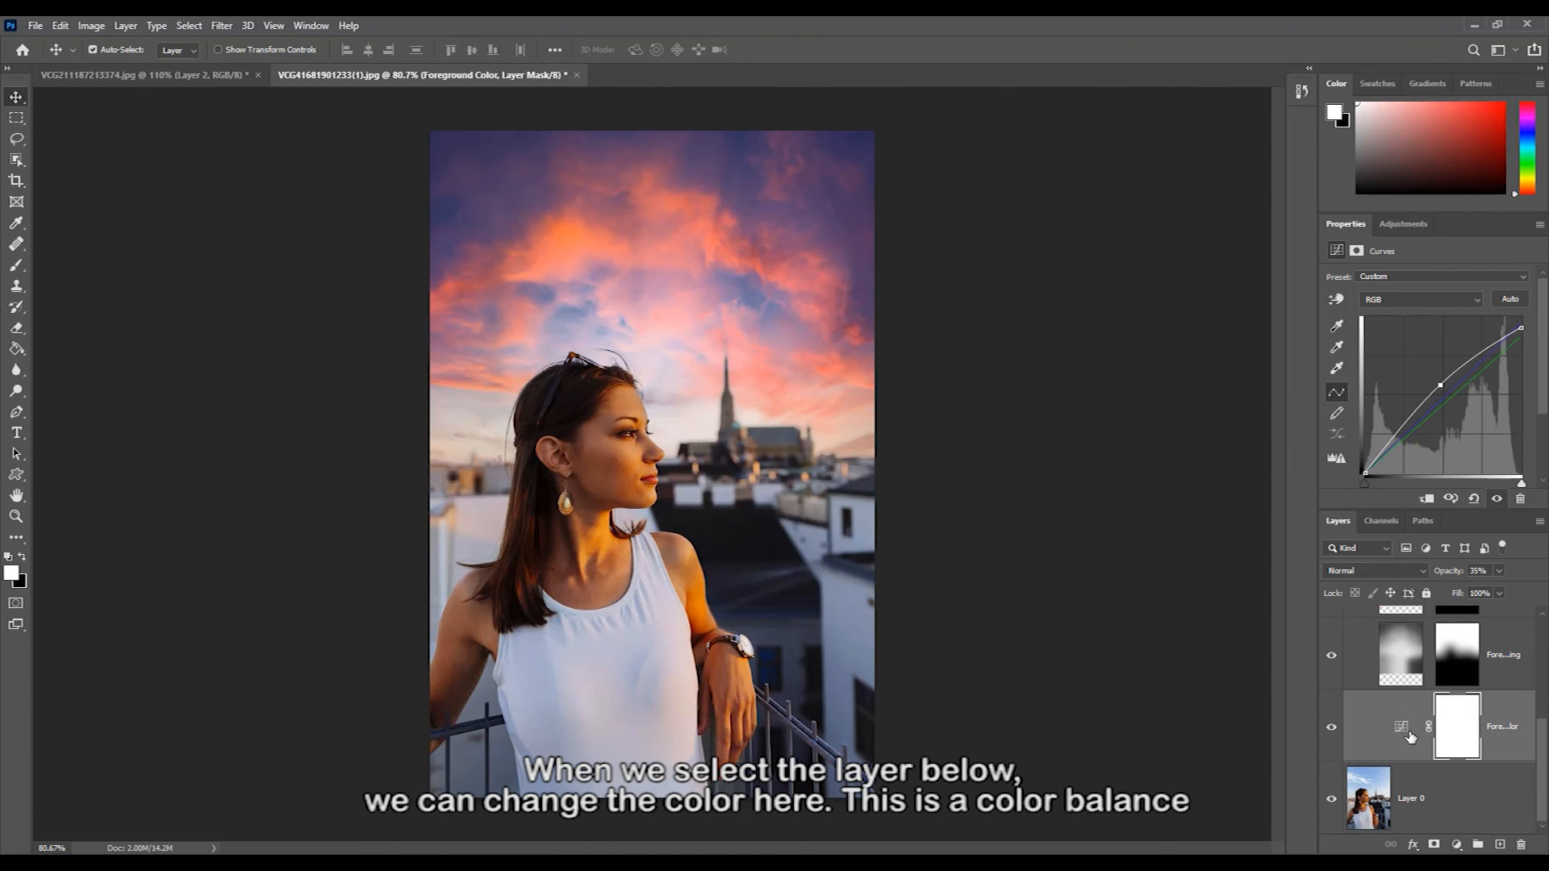
Examine the properties of the Sky Brightness, Sky Temperature and Sky layers in the Sky Replacement Group
{"action": "scroll", "coordinate": [1412, 730], "scroll_direction": "up", "scroll_amount": 3}
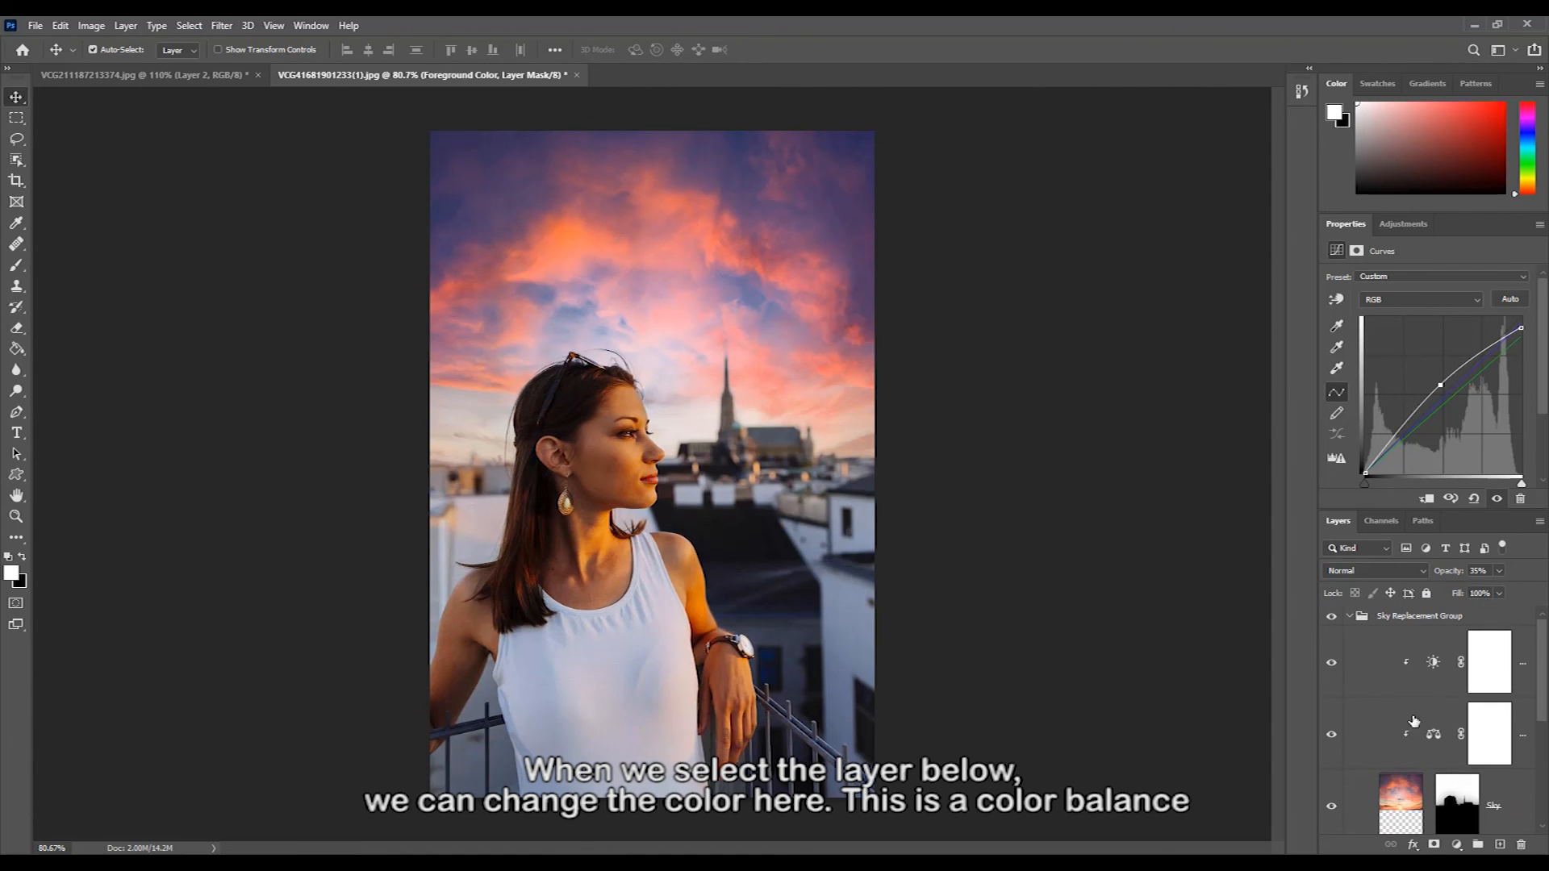
{"action": "left_click", "coordinate": [1433, 657]}
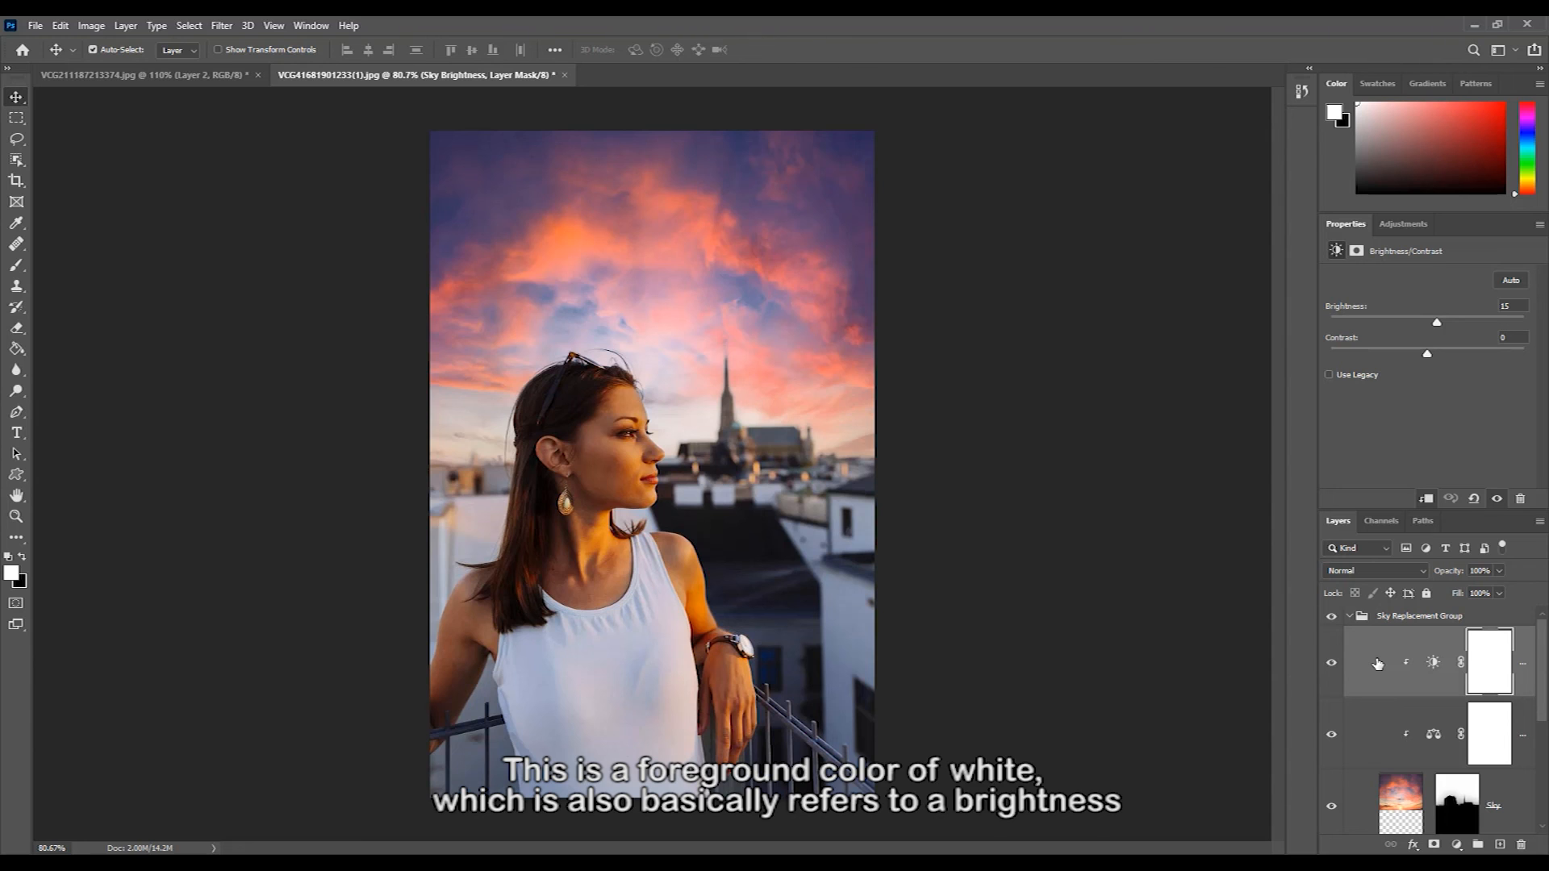
{"action": "left_click", "coordinate": [1376, 726]}
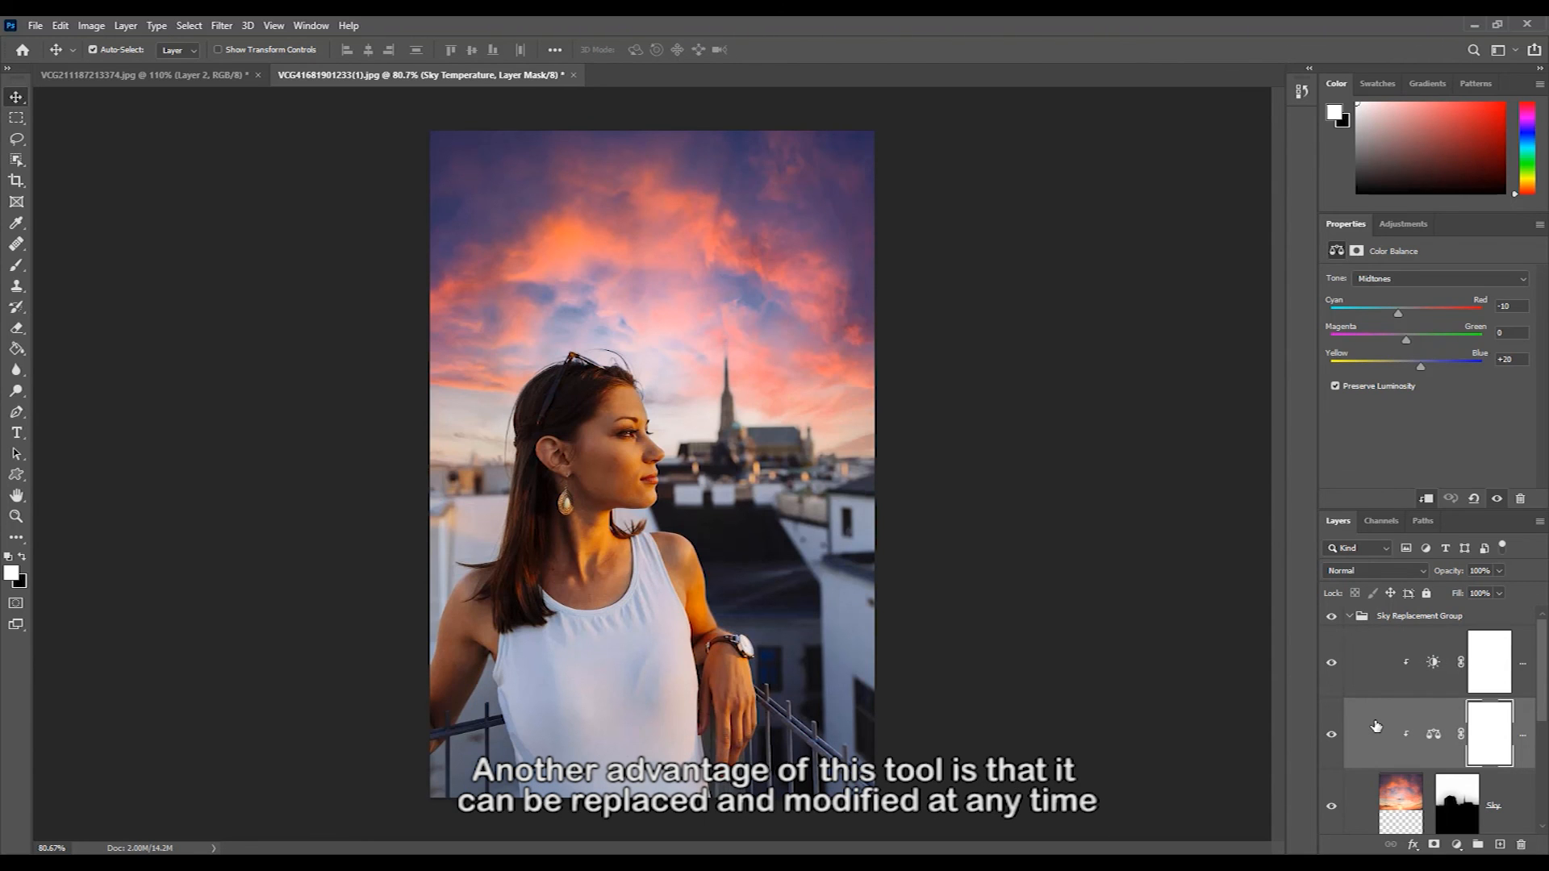
{"action": "scroll", "coordinate": [1377, 726], "scroll_direction": "down", "scroll_amount": 2}
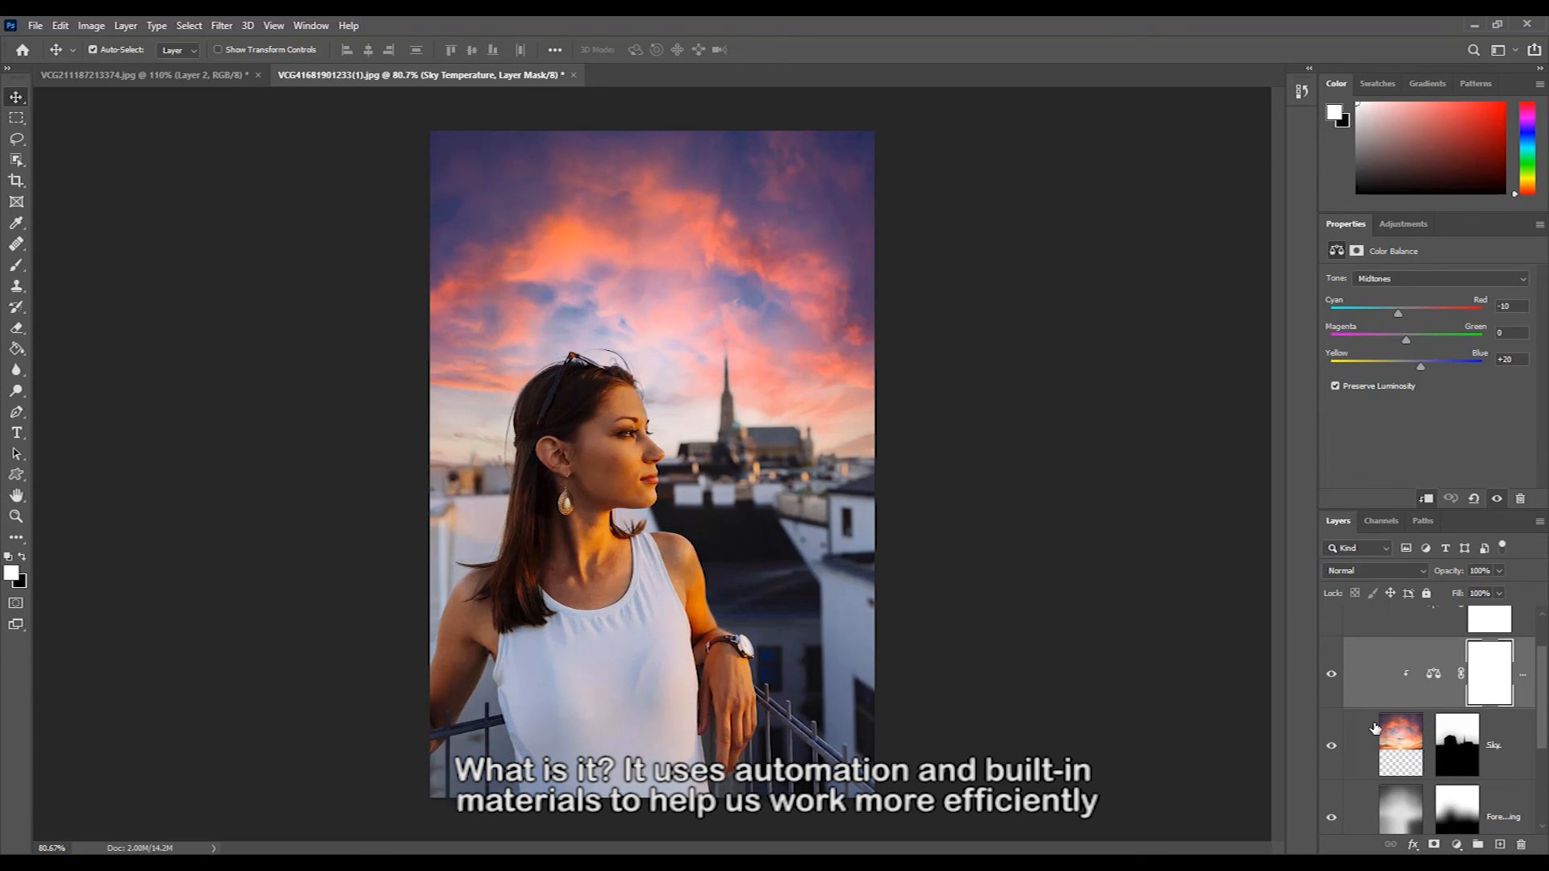
{"action": "left_click", "coordinate": [1376, 728]}
{"action": "scroll", "coordinate": [1376, 728], "scroll_direction": "up", "scroll_amount": 1}
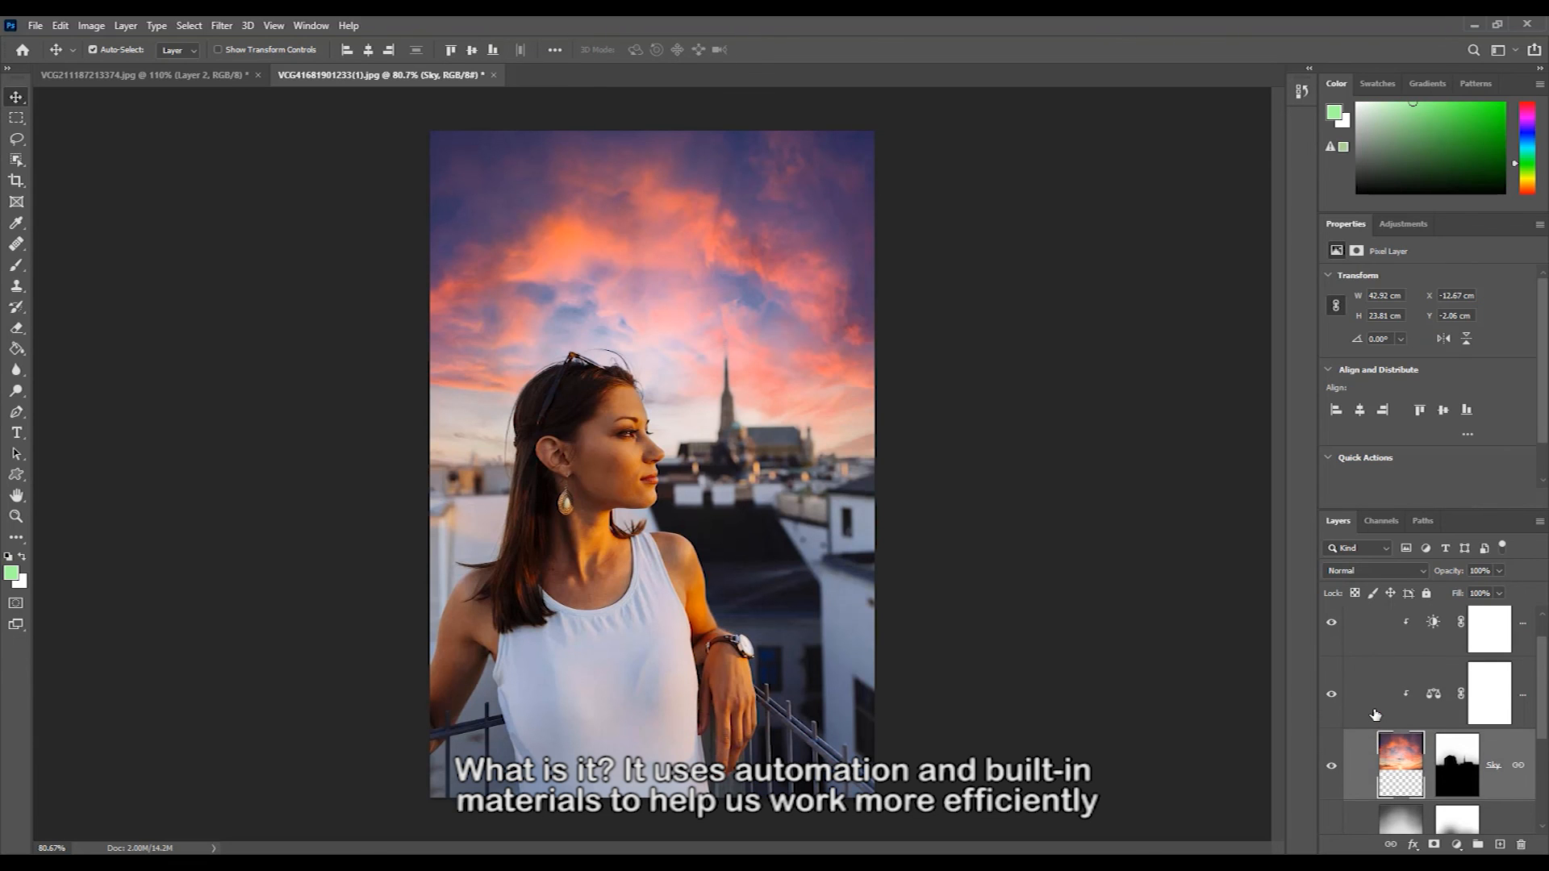
{"action": "left_click", "coordinate": [1376, 712]}
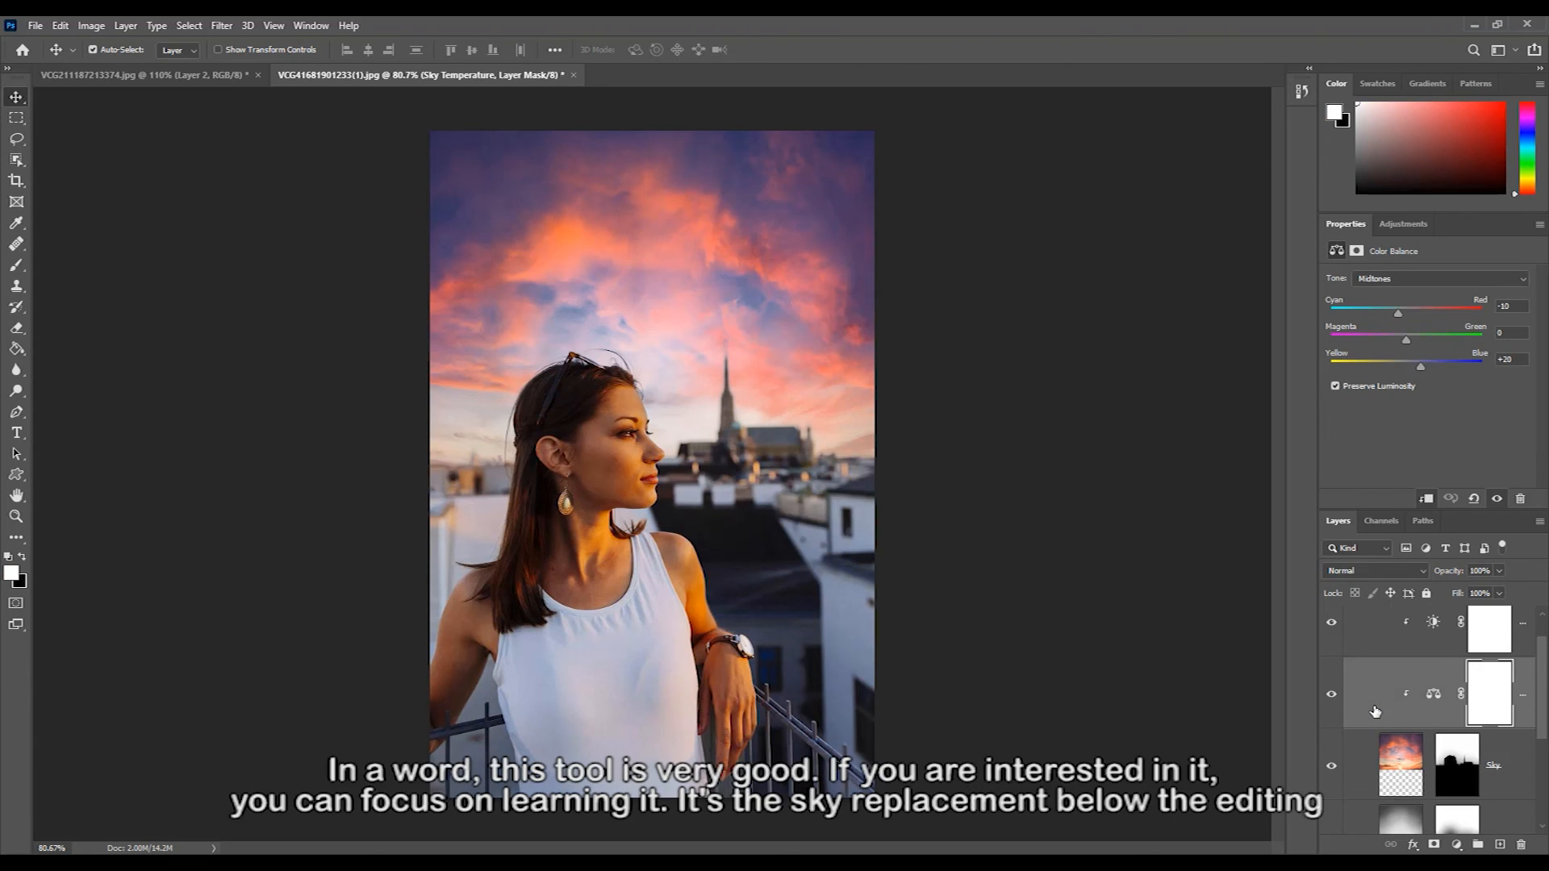